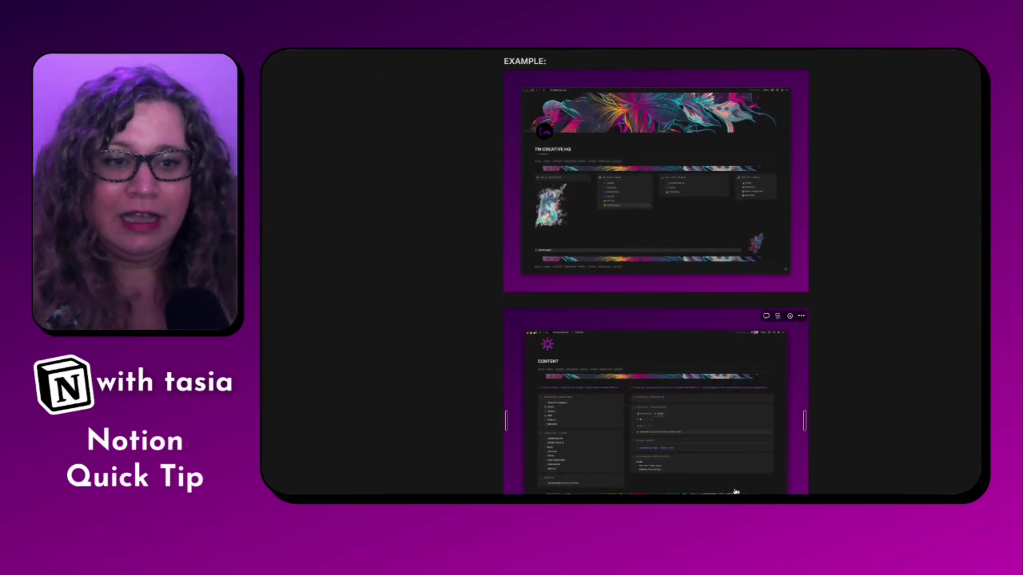
scroll(736, 491, "down", 1)
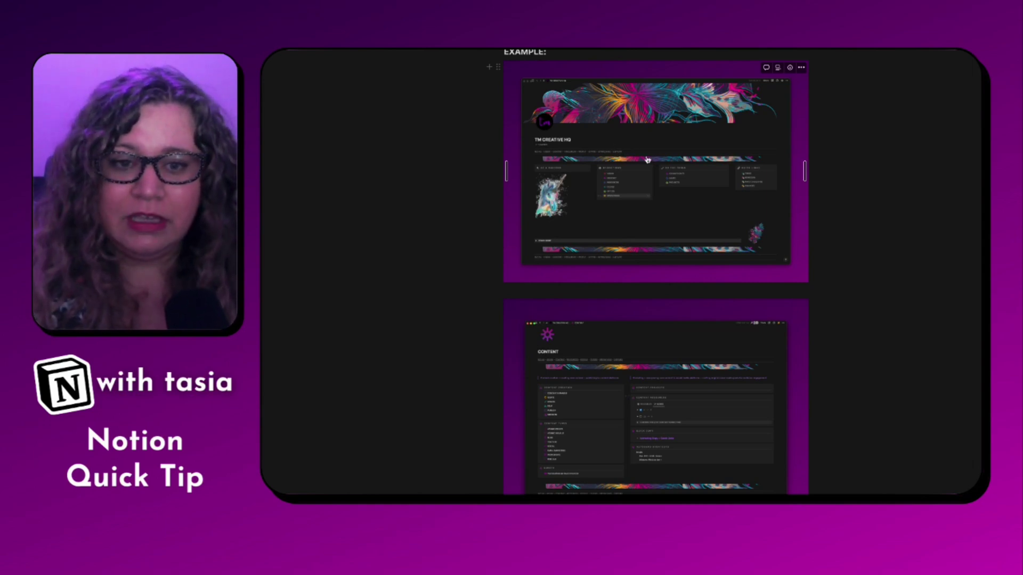
Stretch the TM CREATIVE HQ example screenshot to full page width, then scroll down to the next example
scroll(675, 257, "down", 1)
scroll(676, 258, "down", 5)
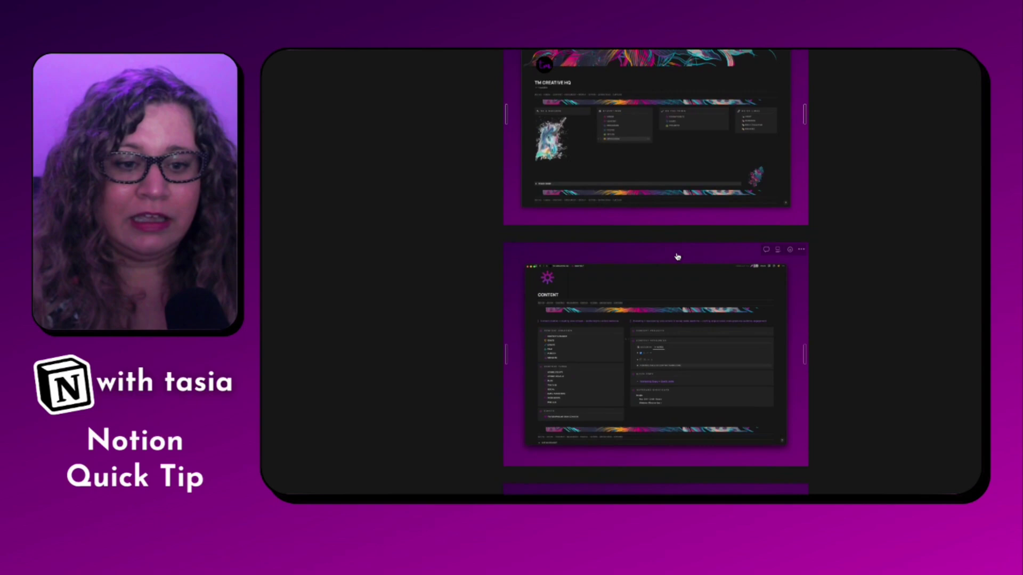
scroll(676, 258, "up", 5)
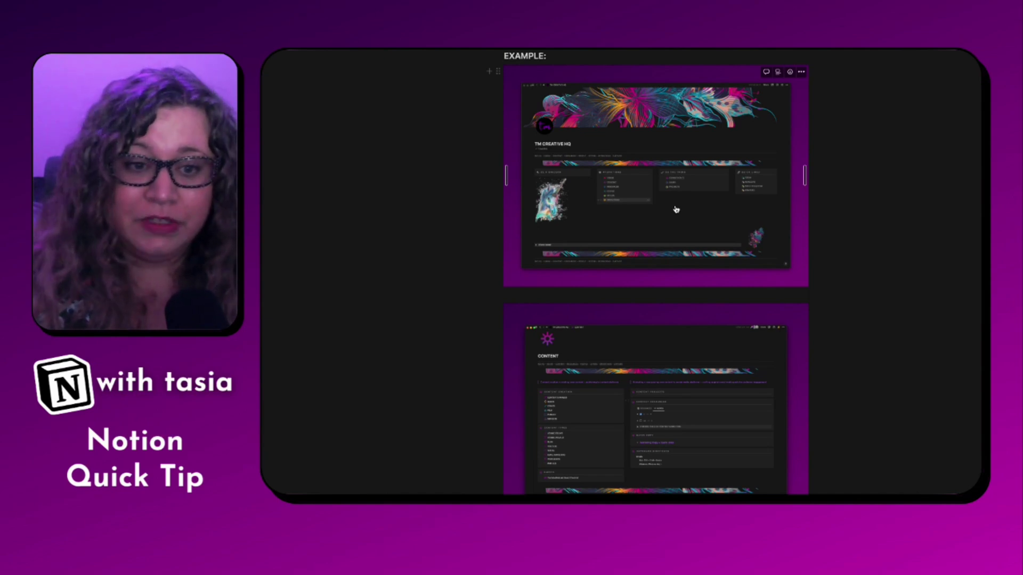
left_click_drag(804, 175, 970, 222)
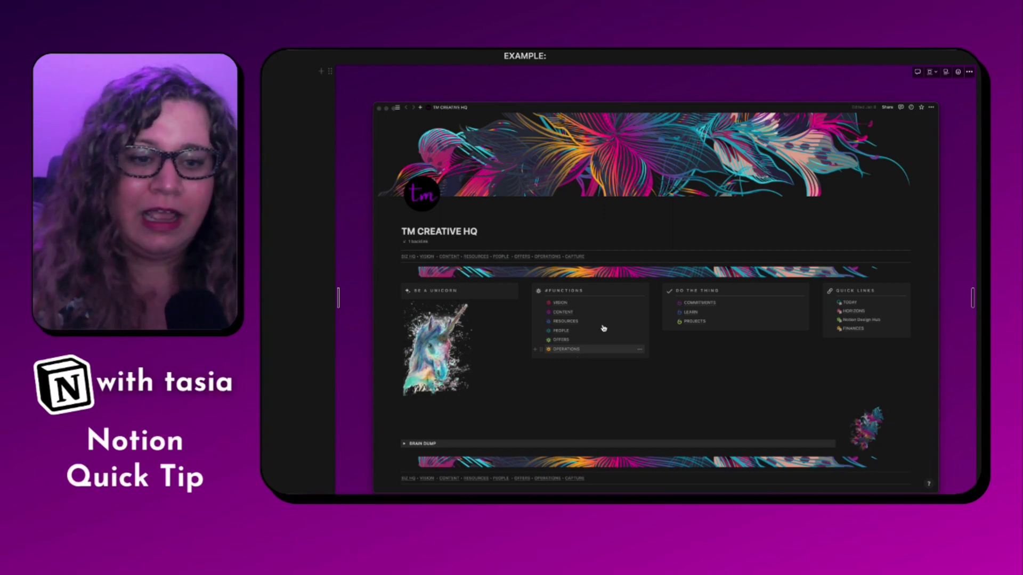
scroll(617, 326, "down", 3)
scroll(617, 327, "down", 5)
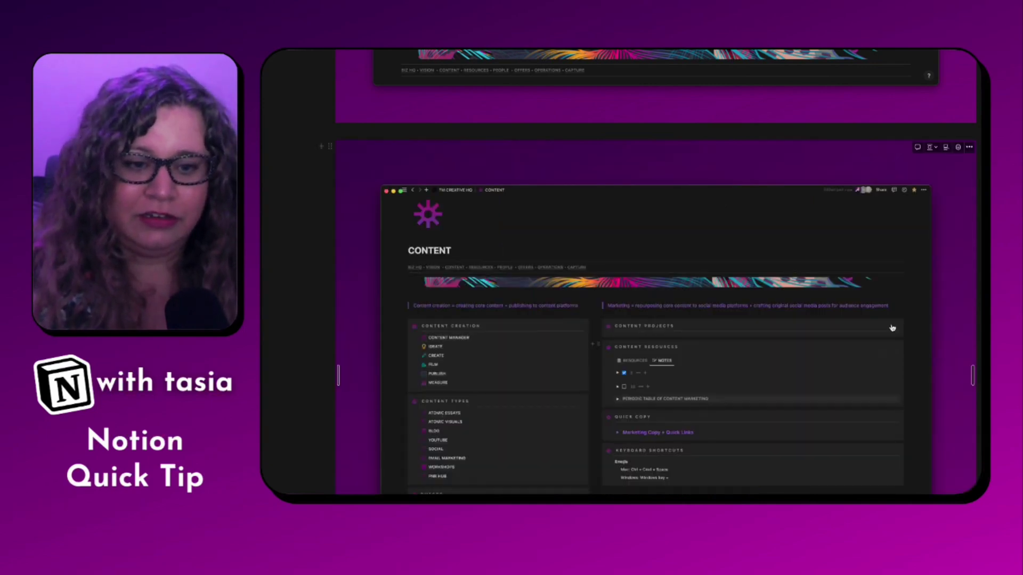
scroll(584, 125, "down", 2)
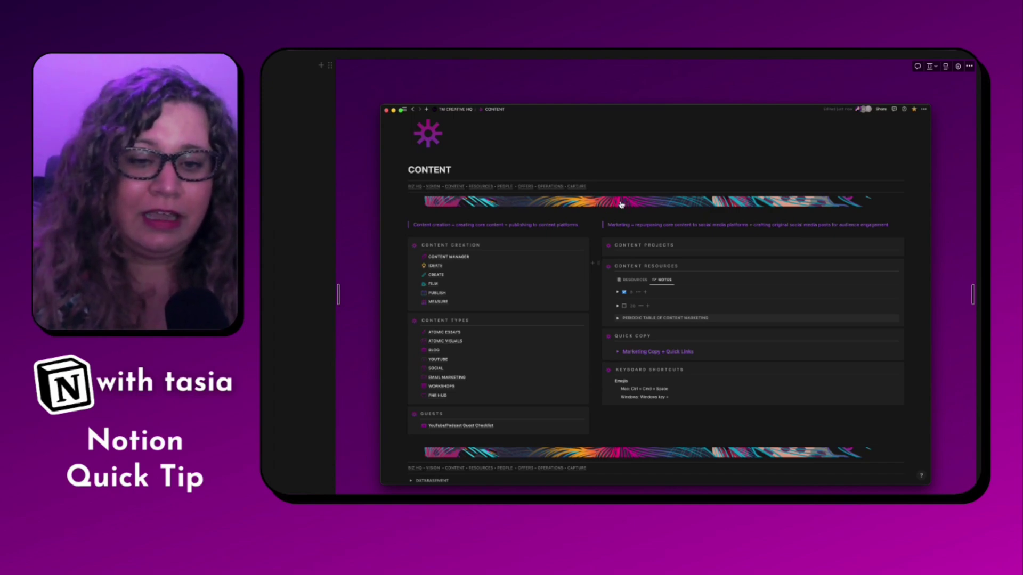
scroll(623, 205, "down", 2)
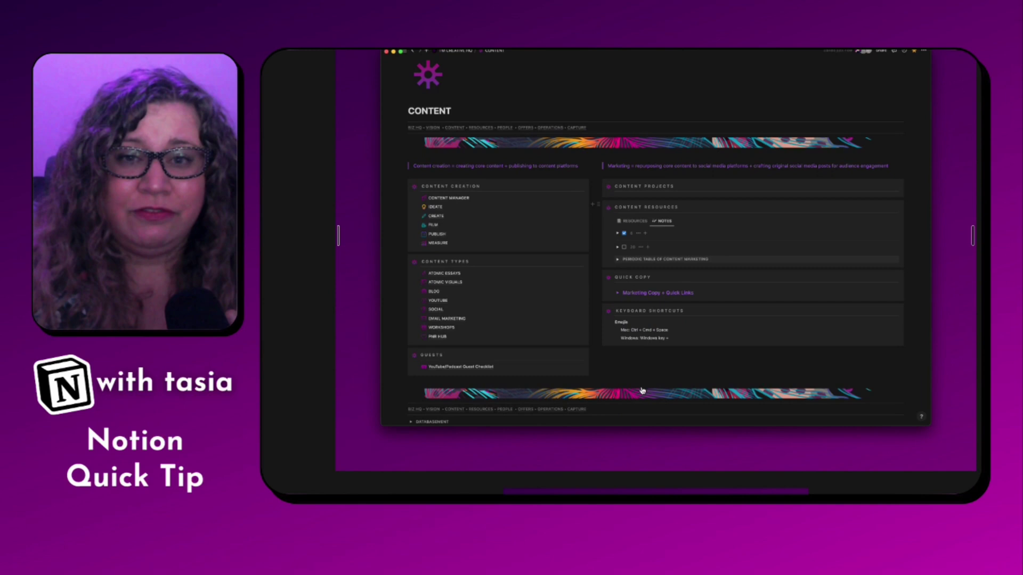
scroll(645, 392, "down", 3)
scroll(644, 393, "down", 8)
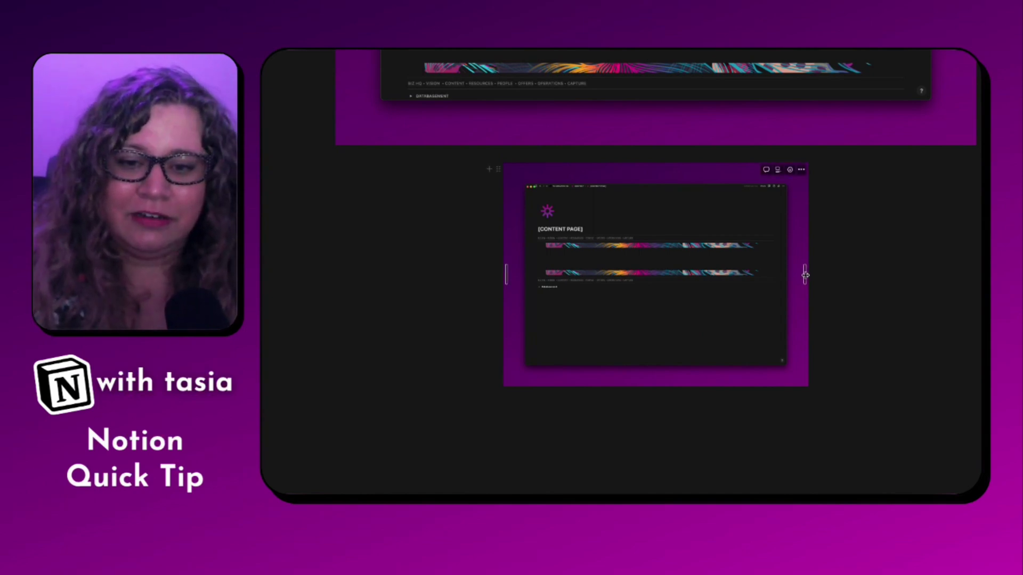
Stretch the [CONTENT PAGE] example screenshot to full page width
left_click_drag(805, 275, 972, 306)
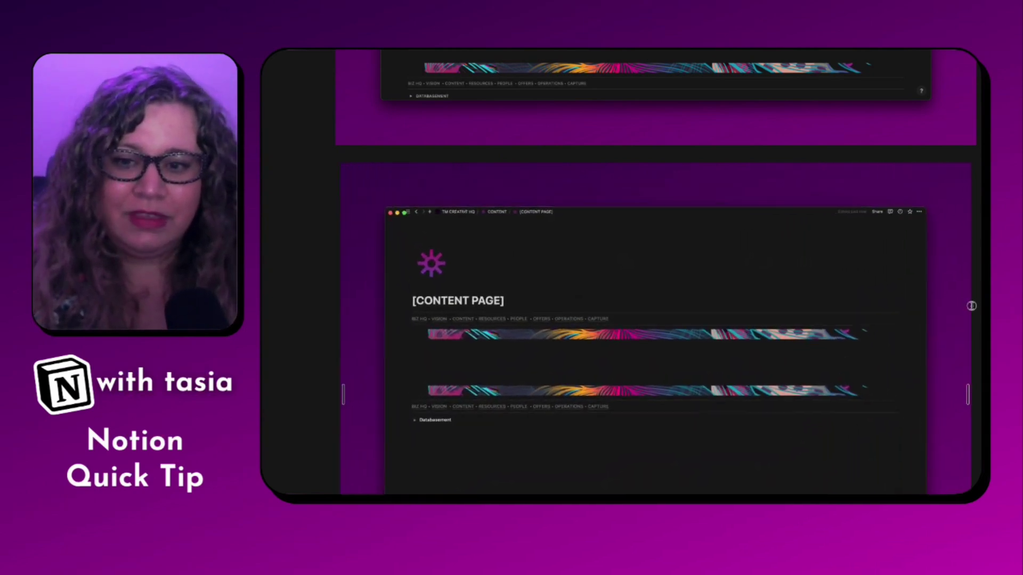
scroll(942, 328, "down", 5)
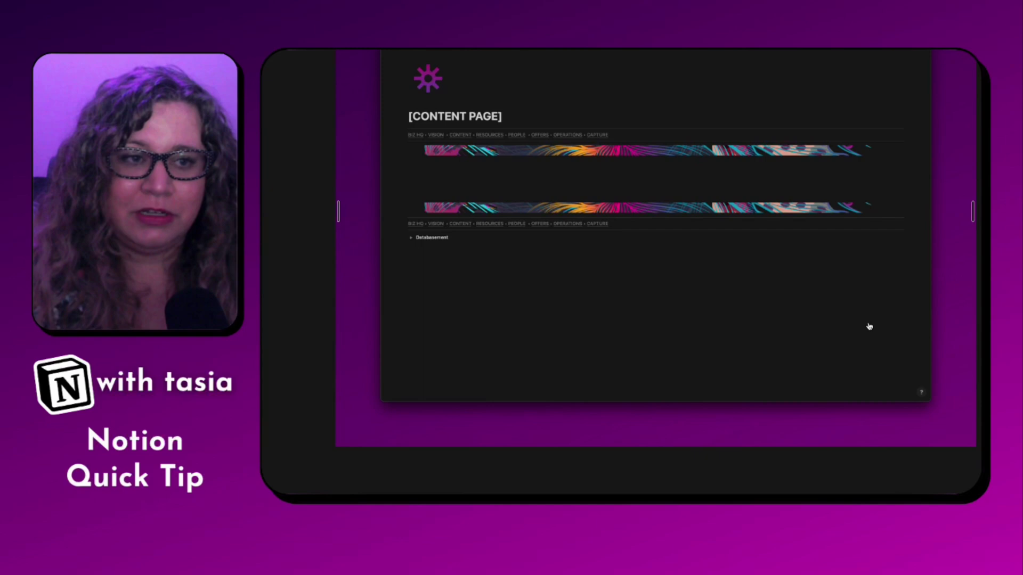
scroll(852, 327, "up", 2)
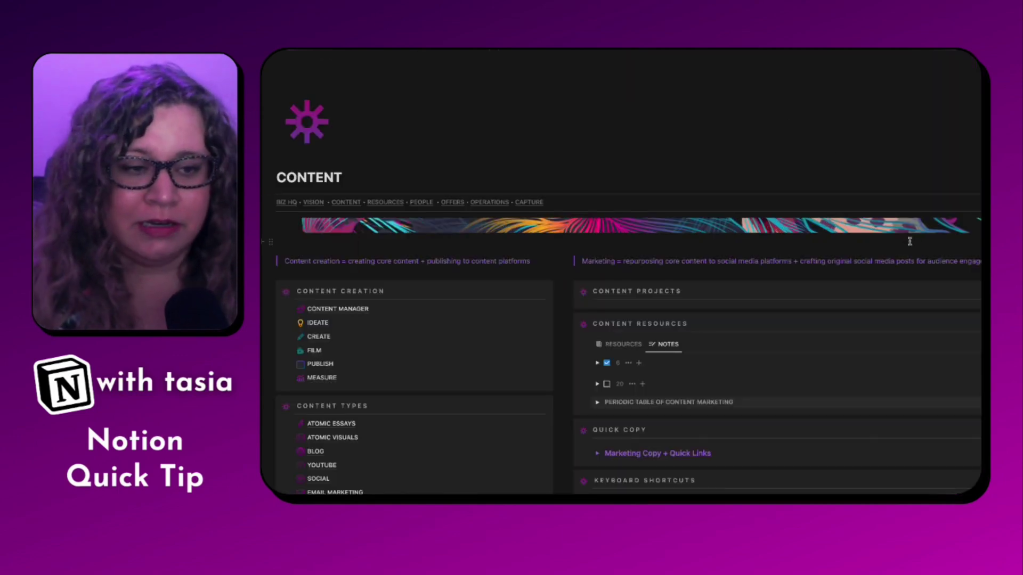
Expand DATABASEMENT and use the New Content Dashboard Page button to create a [CONTENT PAGE]
scroll(548, 171, "down", 3)
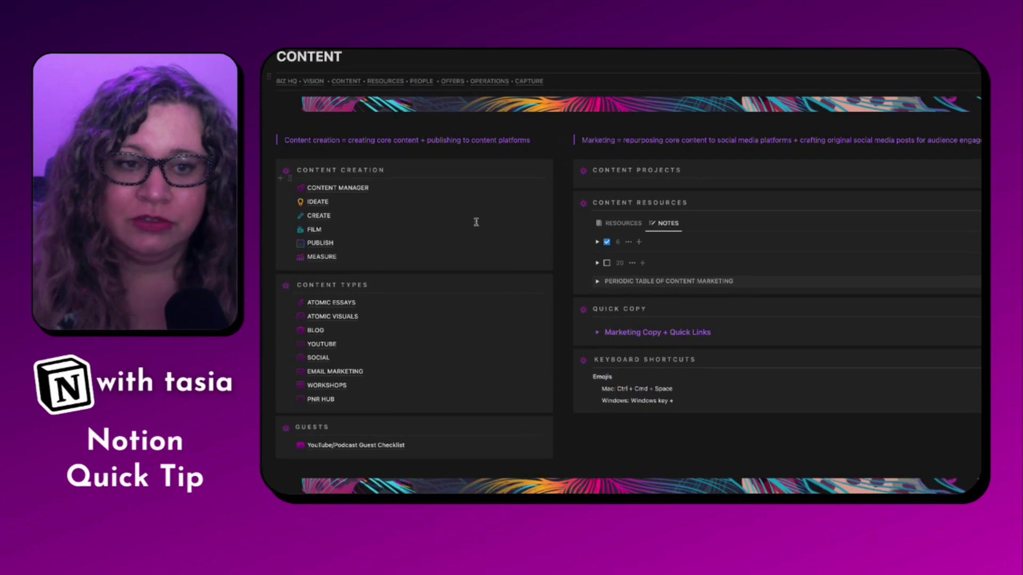
scroll(762, 356, "down", 3)
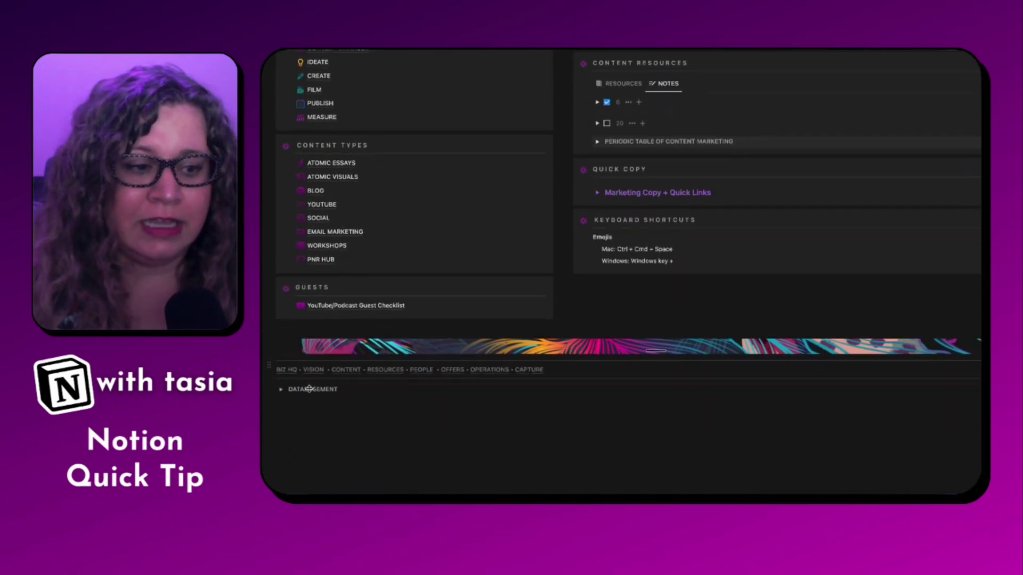
left_click(281, 389)
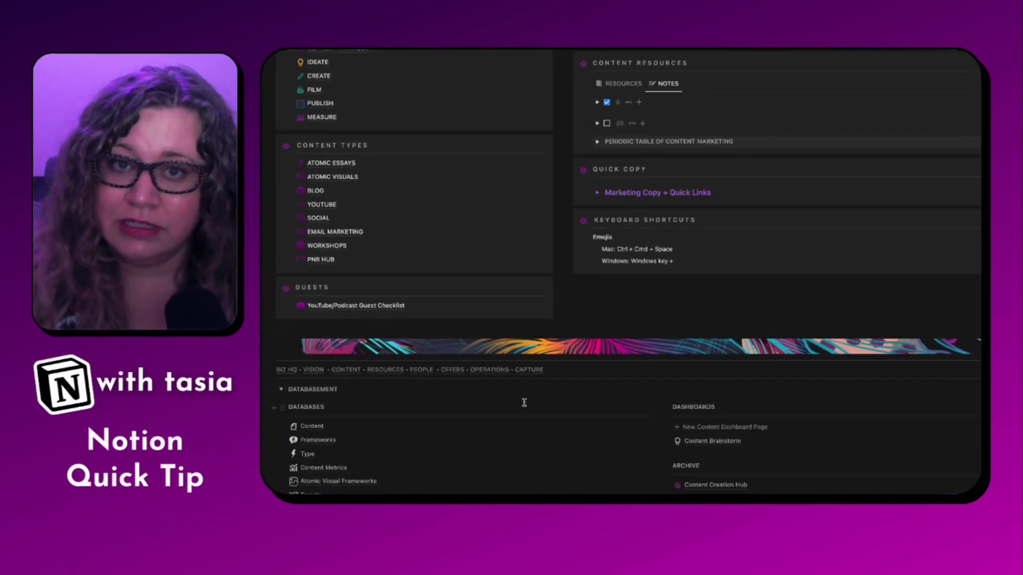
scroll(524, 403, "down", 2)
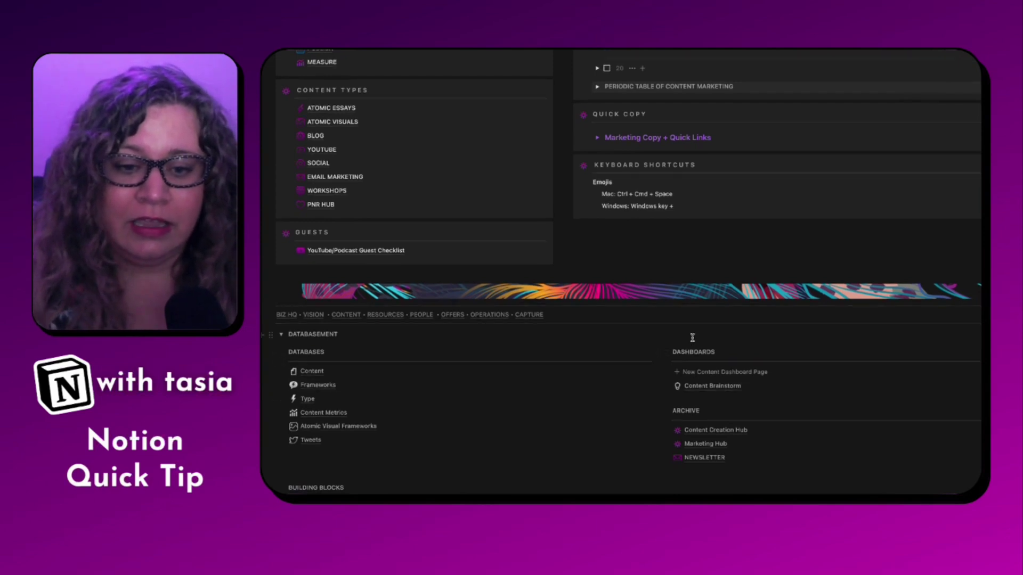
scroll(692, 338, "down", 3)
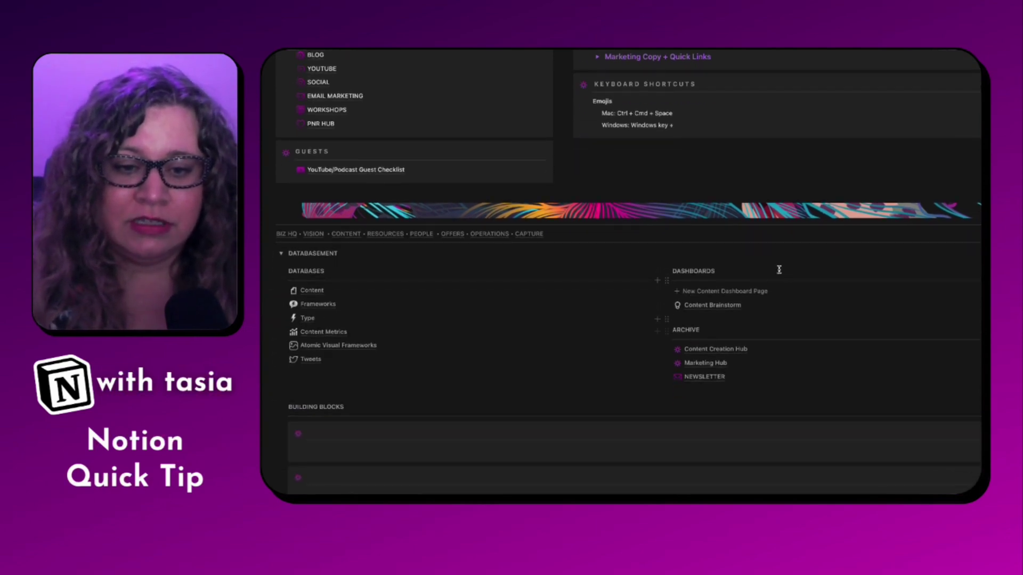
left_click(713, 291)
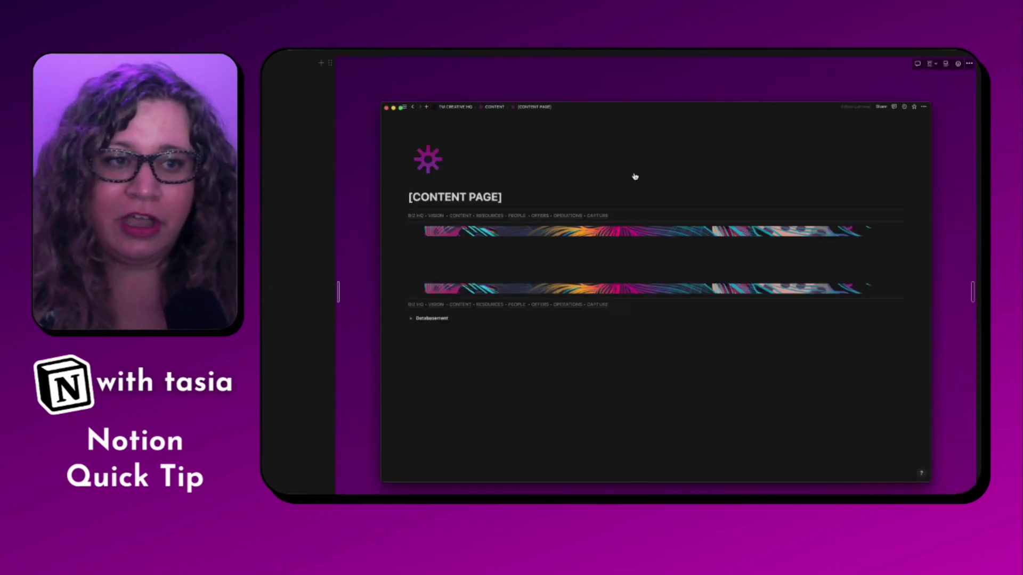
Add a full-width sub-page titled 'New Dashboard' below the example image
scroll(669, 287, "down", 5)
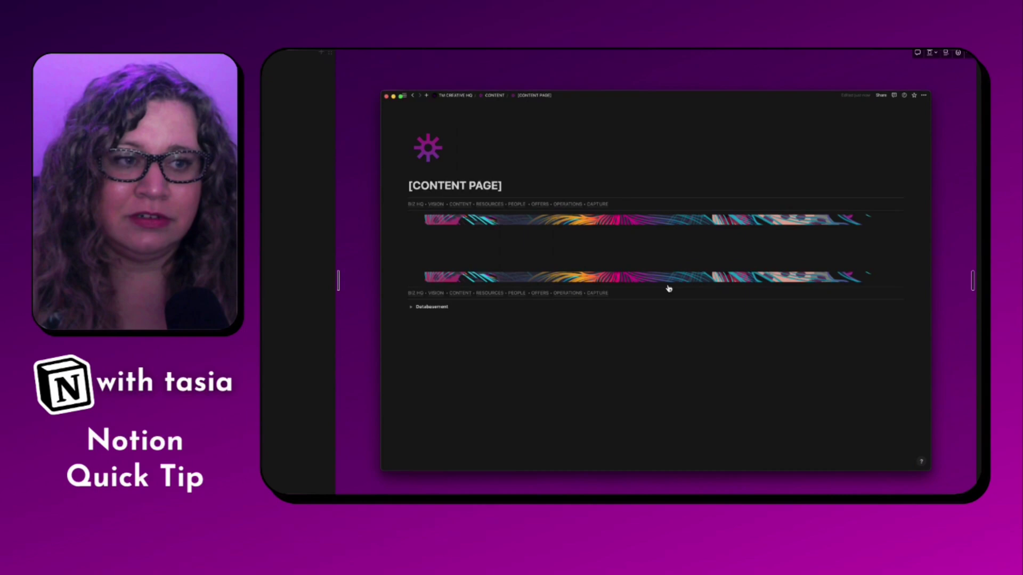
left_click(577, 399)
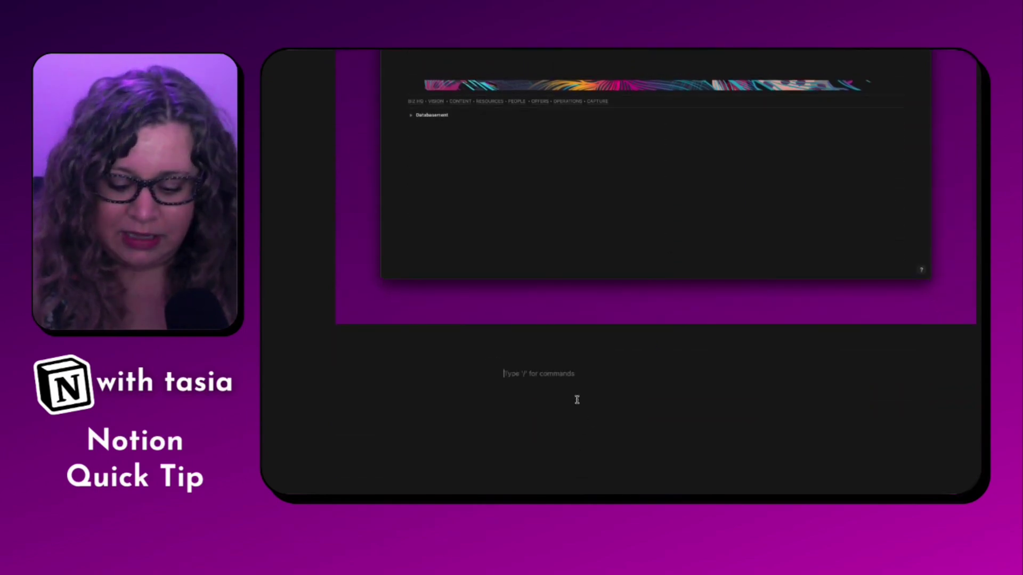
type("/page")
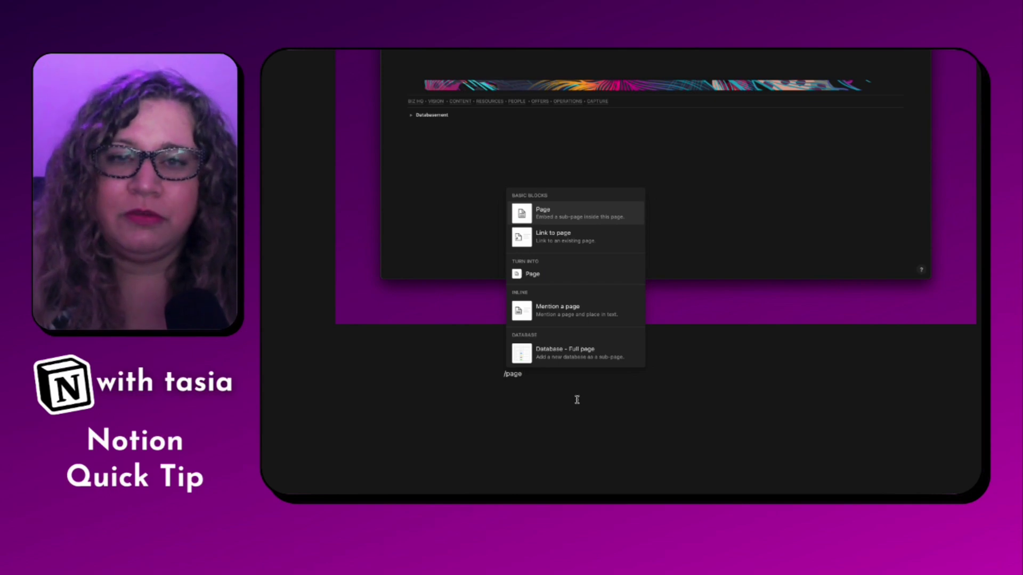
key("Return")
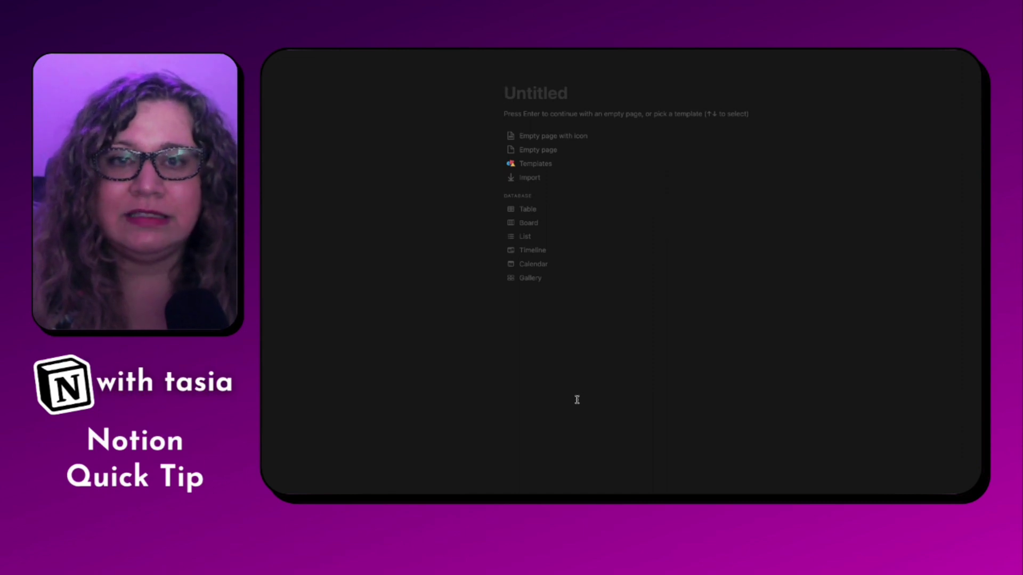
type("New")
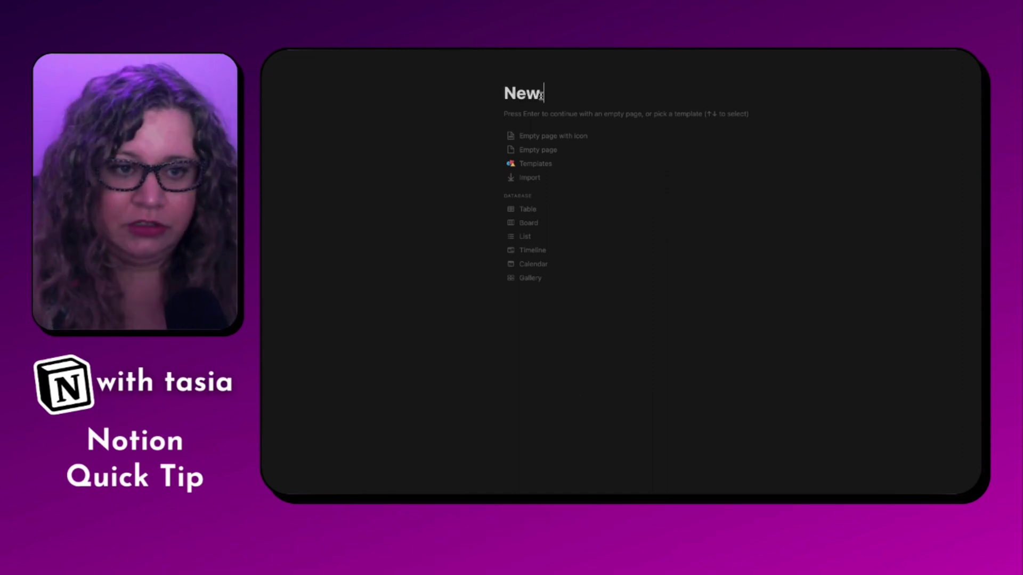
type(" Dashboard")
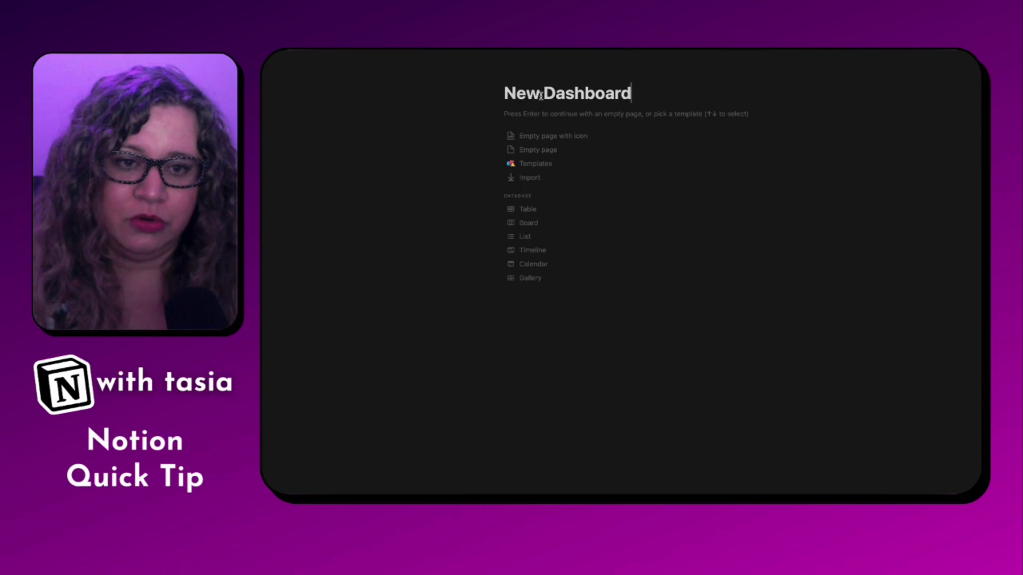
left_click(978, 98)
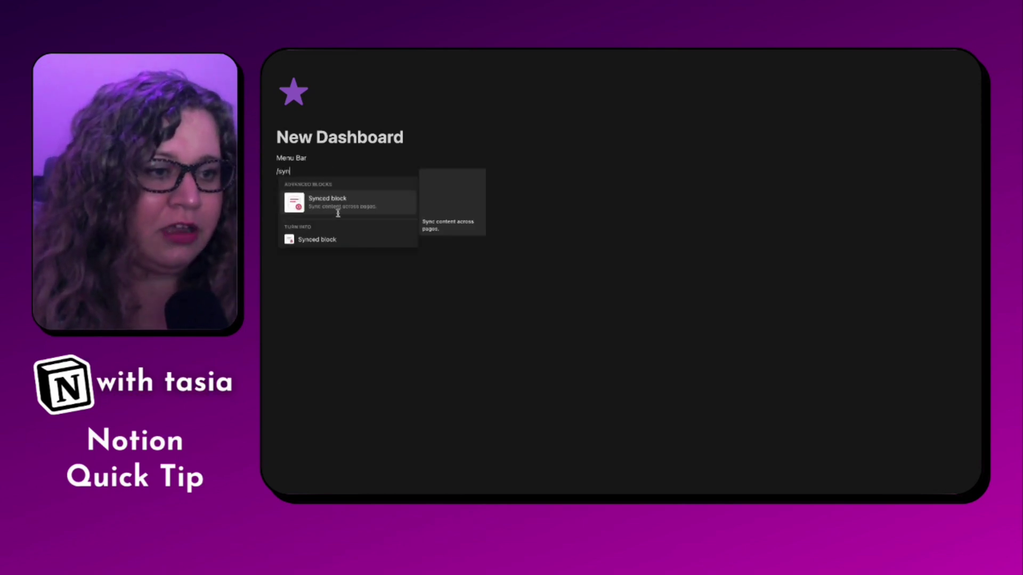
Put the Menu Bar text inside a synced block and start an empty line beneath it
left_click(337, 206)
left_click_drag(271, 158, 283, 174)
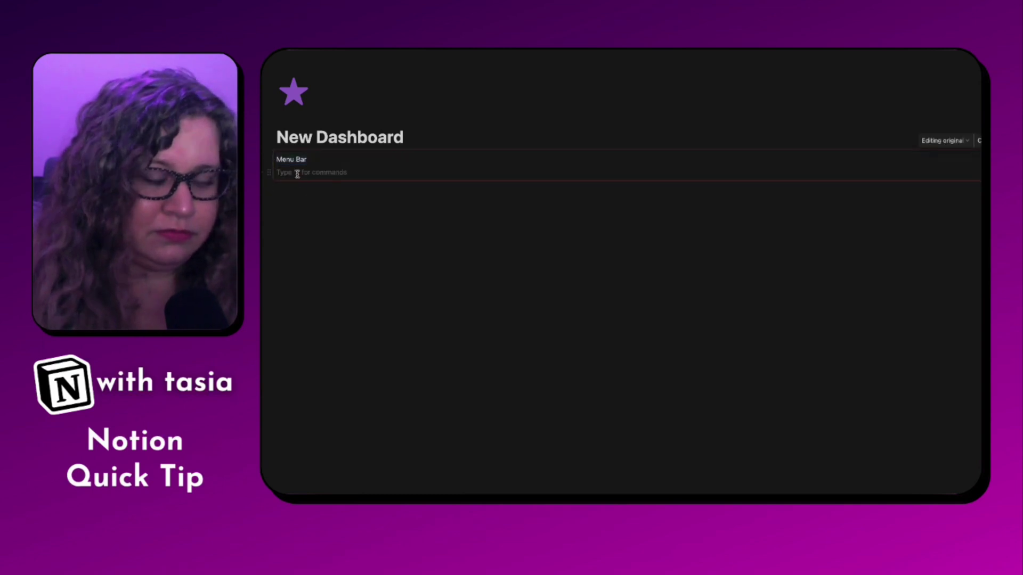
left_click(297, 175)
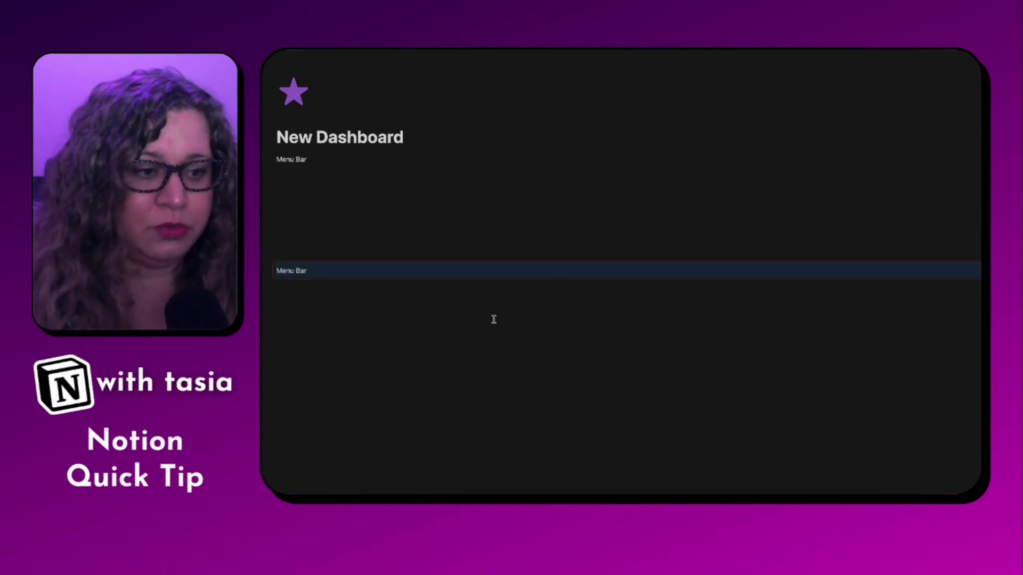
left_click(404, 242)
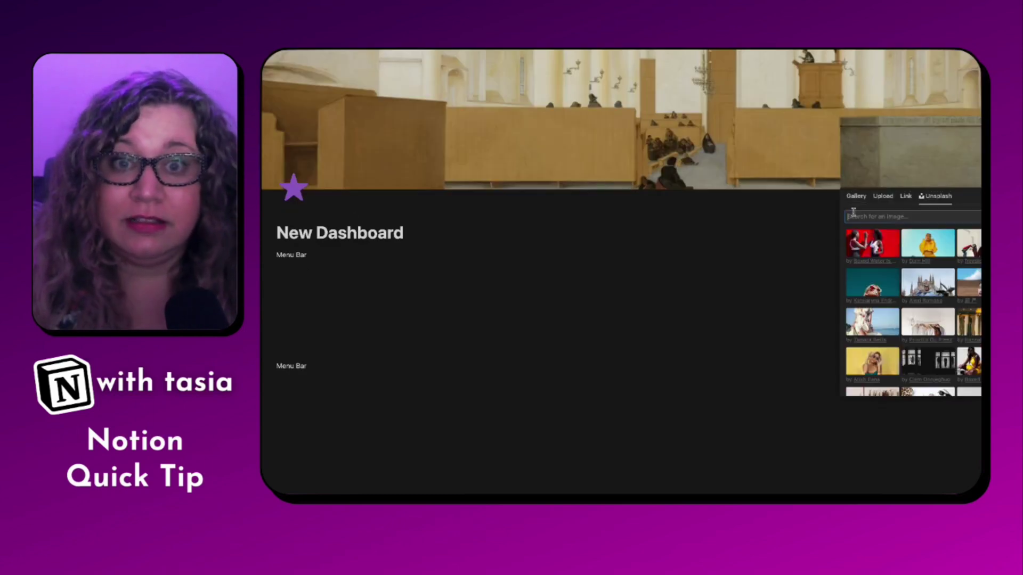
Search the cover image picker for 'purple abstract'
type("purple ")
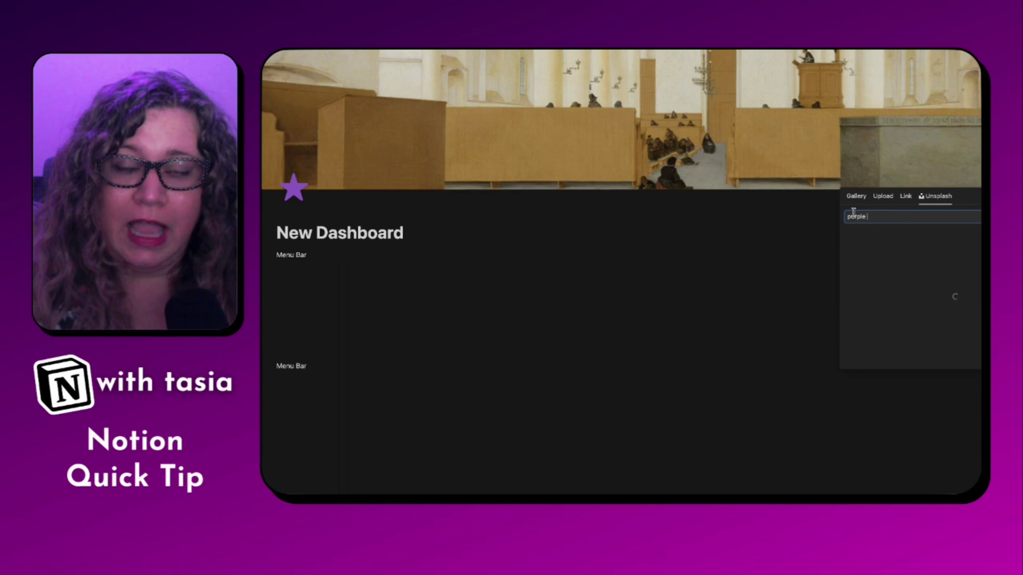
type("abstract")
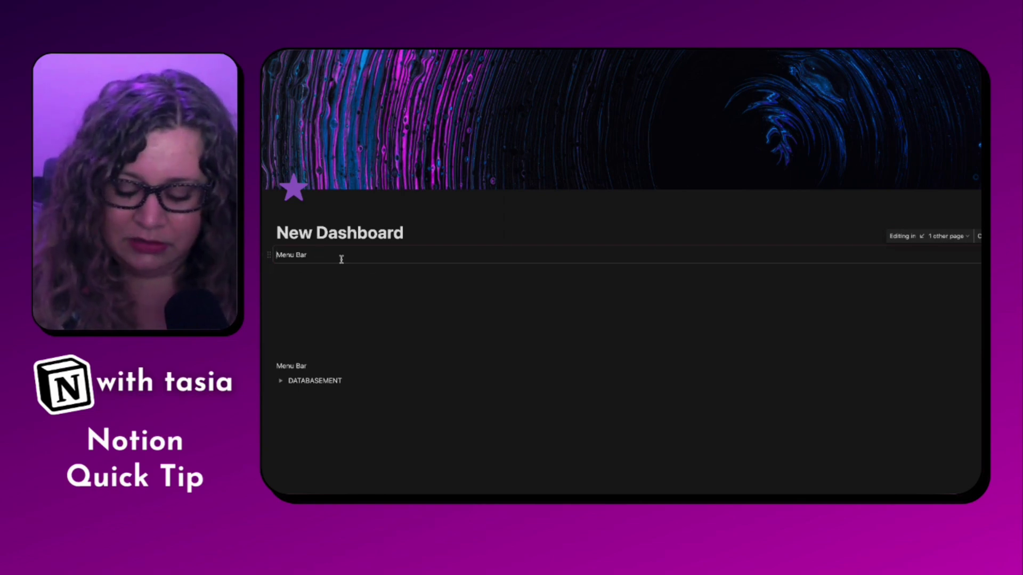
Clear the blank line above Menu Bar in the synced block
key("Return")
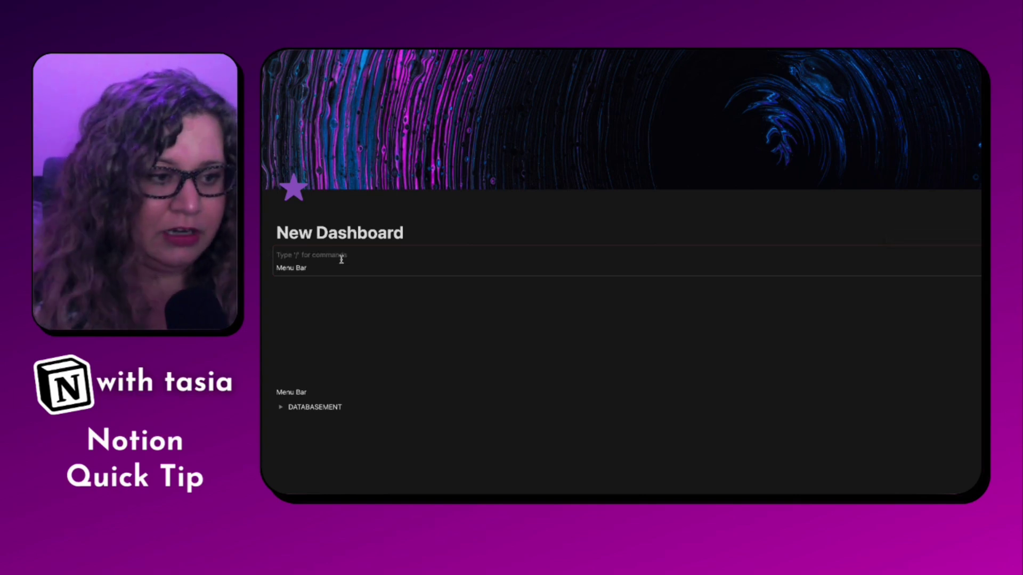
type("---")
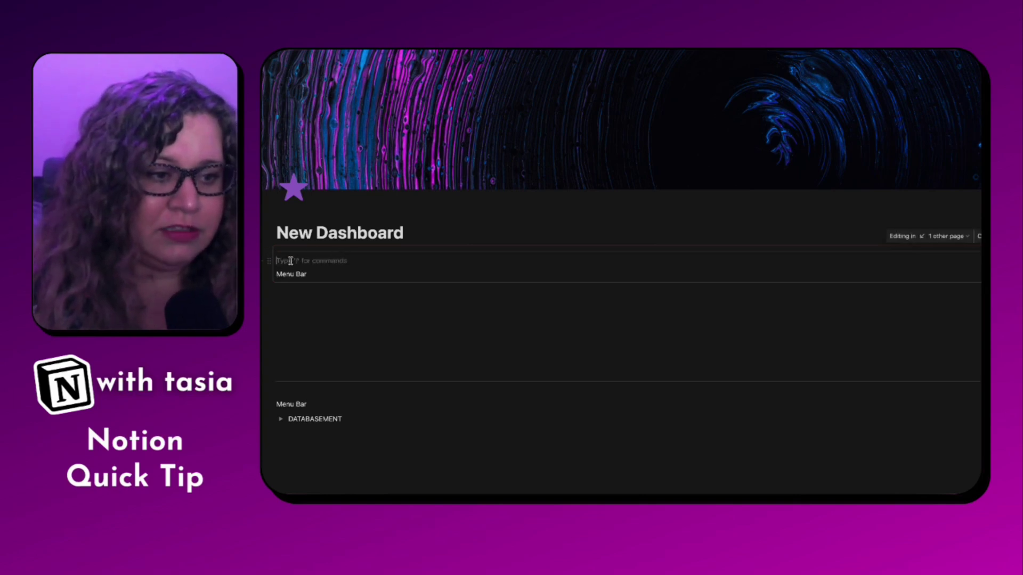
key("BackSpace")
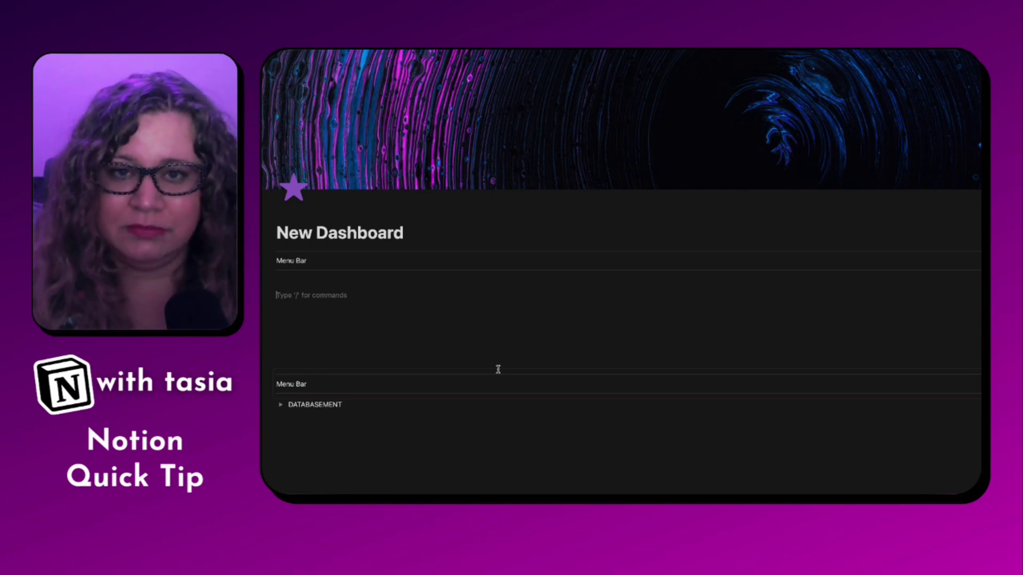
Insert a template button named 'Add a new page template' inside the DATABASEMENT toggle
left_click(382, 415)
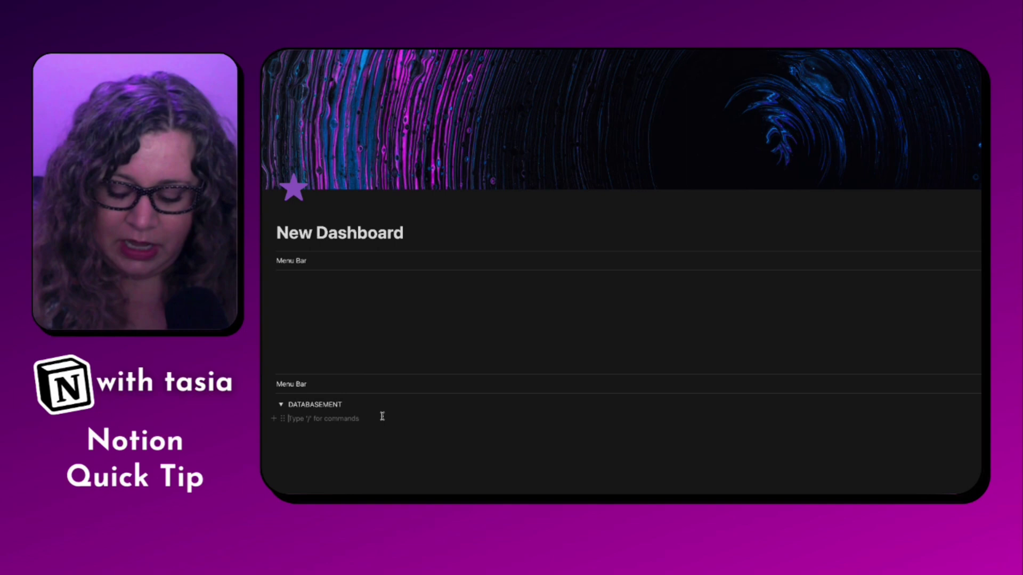
type("/templ")
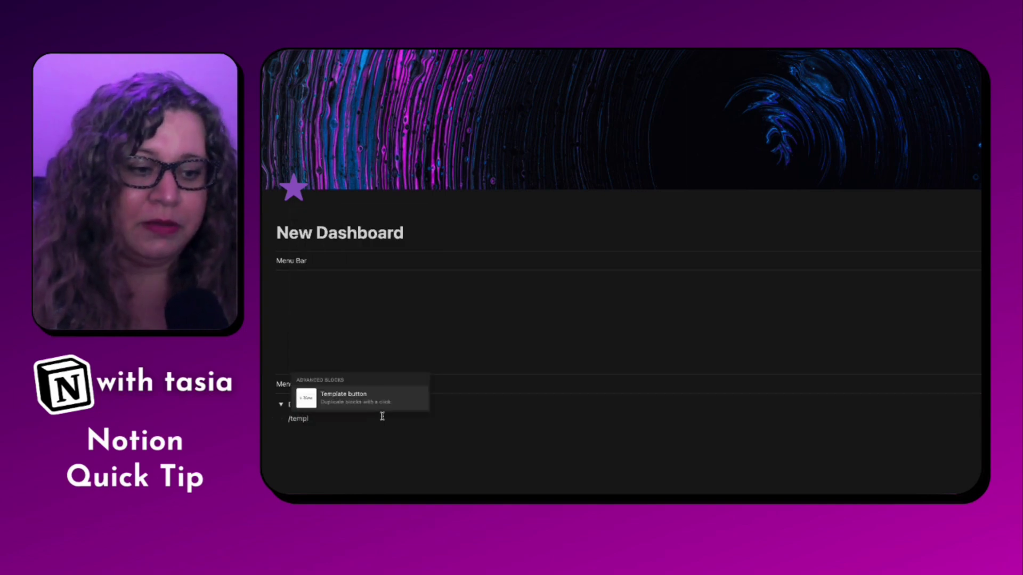
key("Return")
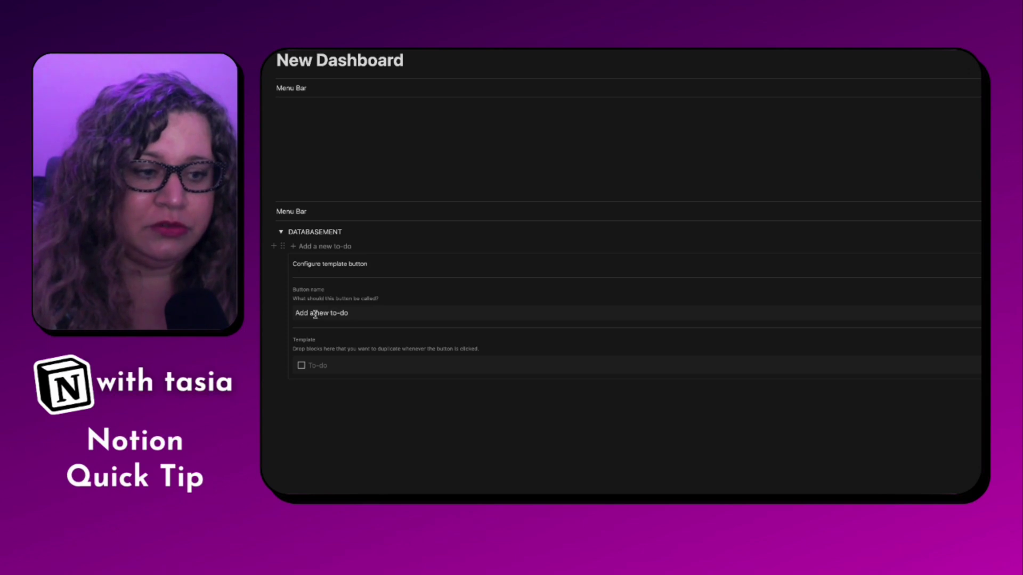
left_click_drag(371, 315, 330, 314)
type("page tem")
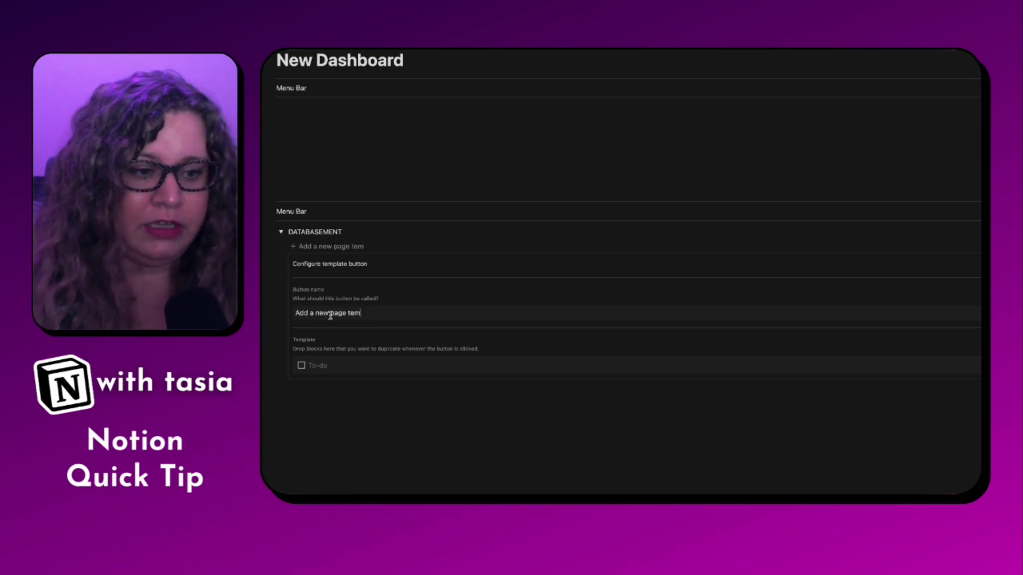
type("plate")
Replace the template's to-do item with a new embedded sub-page
left_click(317, 364)
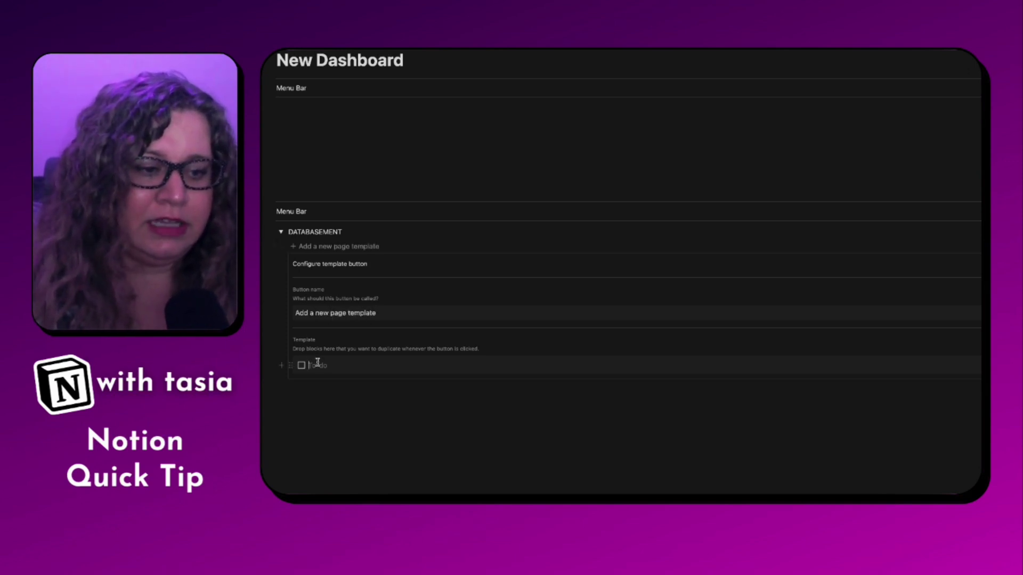
key("BackSpace")
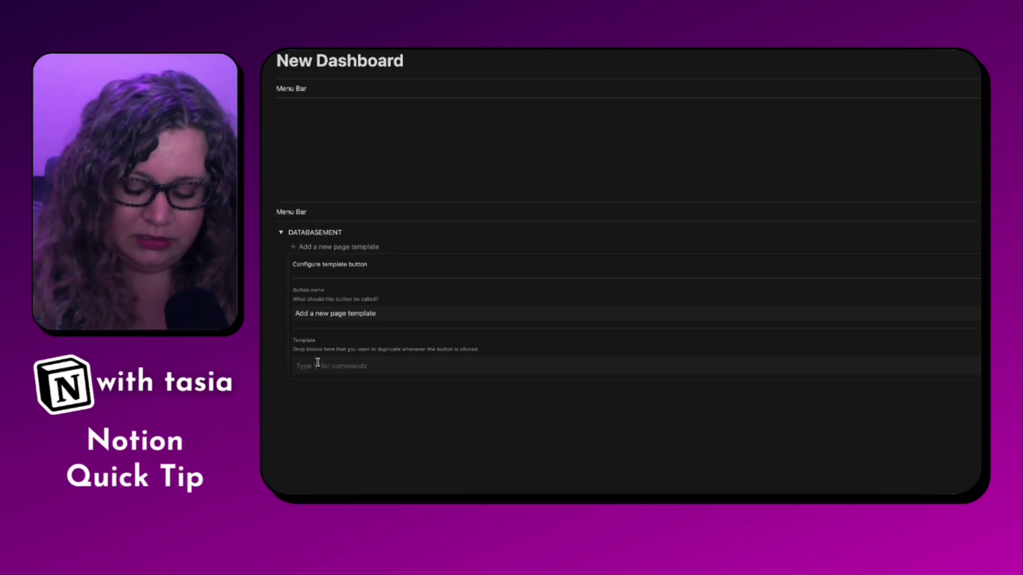
type("/page")
key("Return")
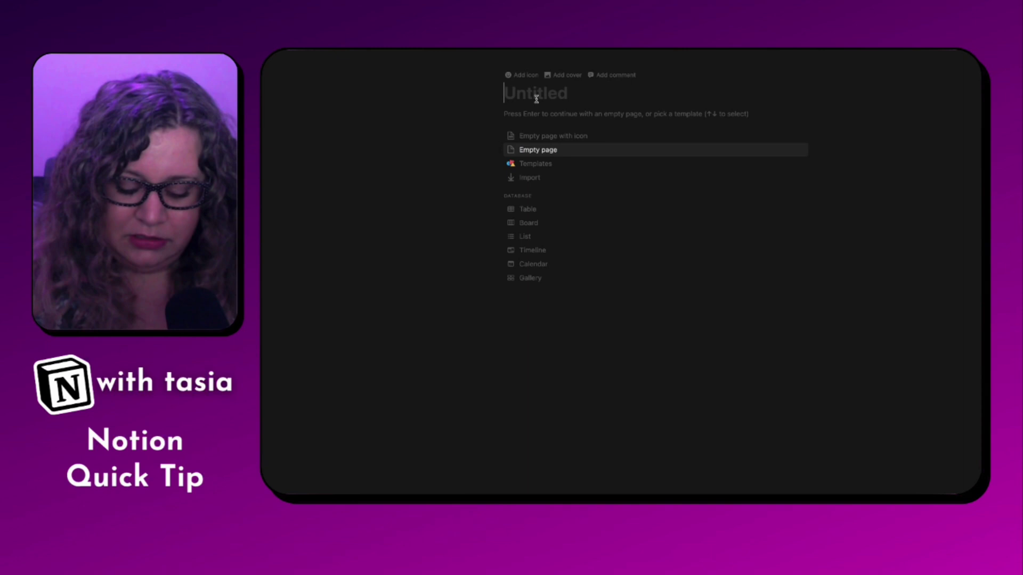
Title the sub-page 'New Page Template', make it full width, and add a star icon and cover
type("New Pa")
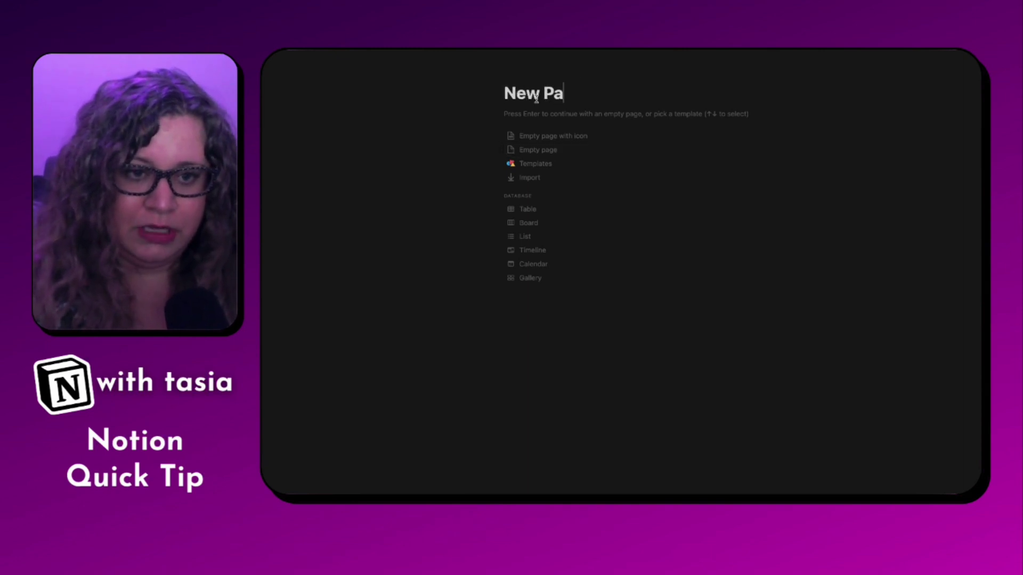
type("ge Template")
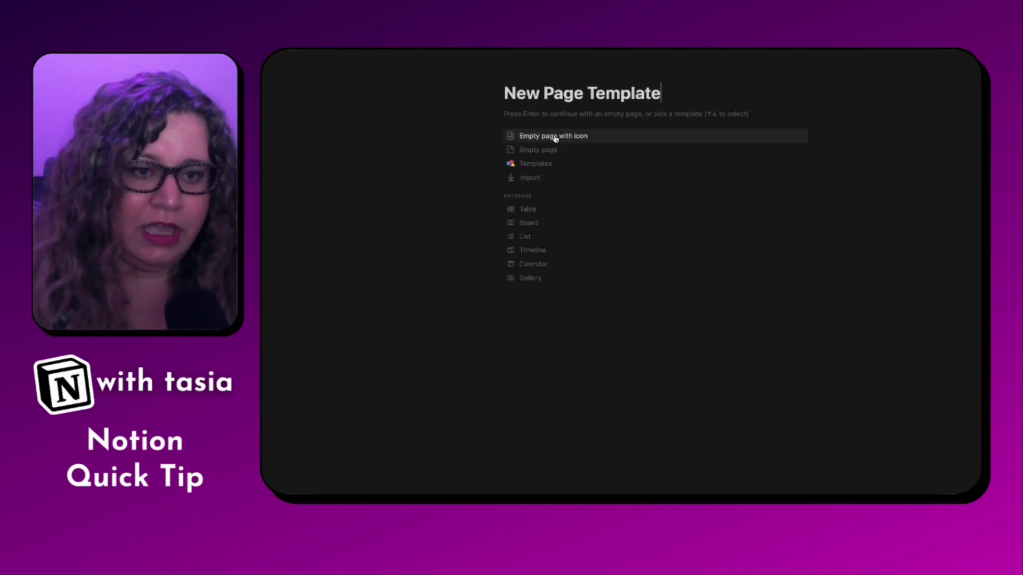
left_click(555, 137)
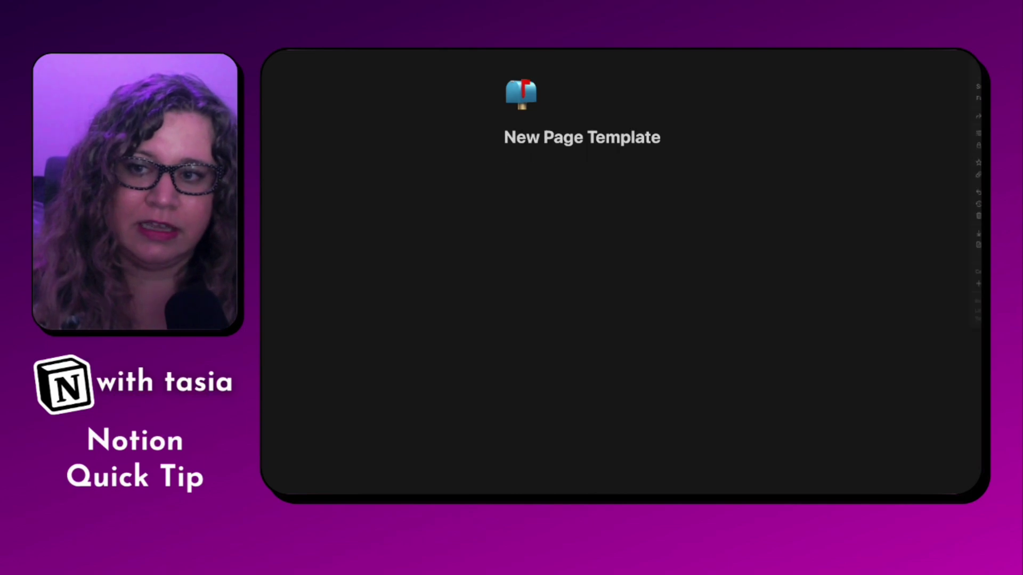
left_click(978, 98)
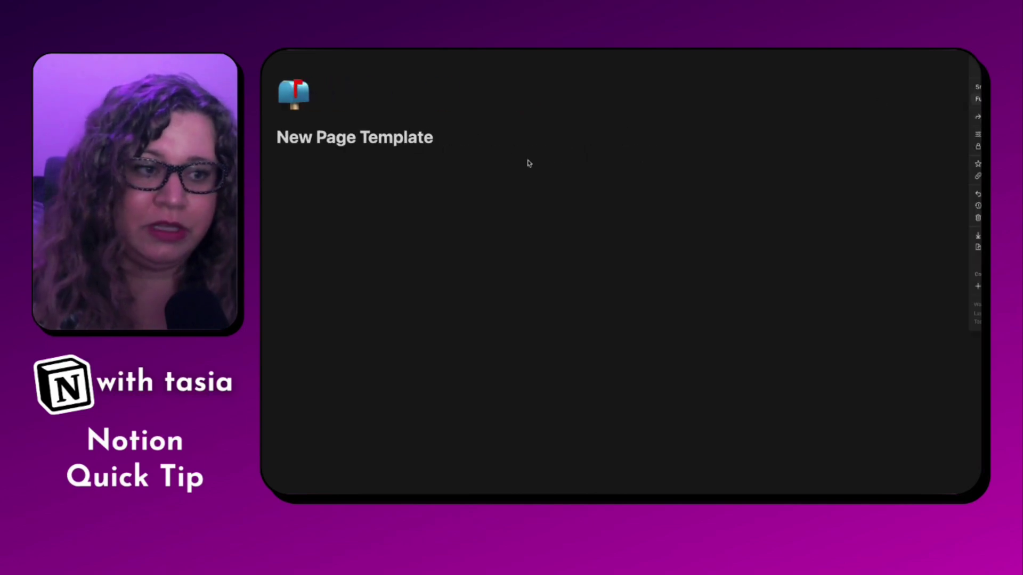
left_click(378, 199)
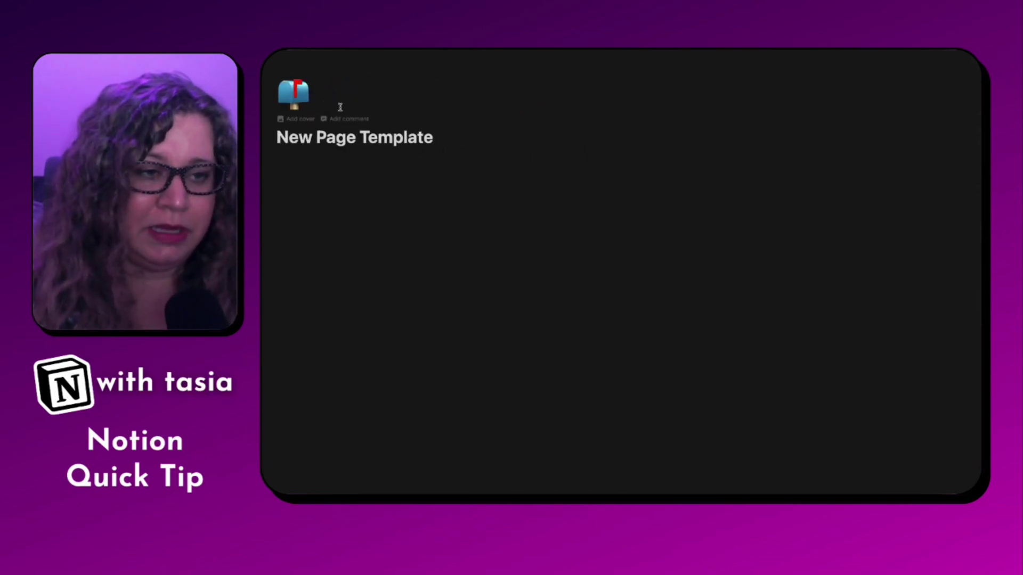
left_click(297, 99)
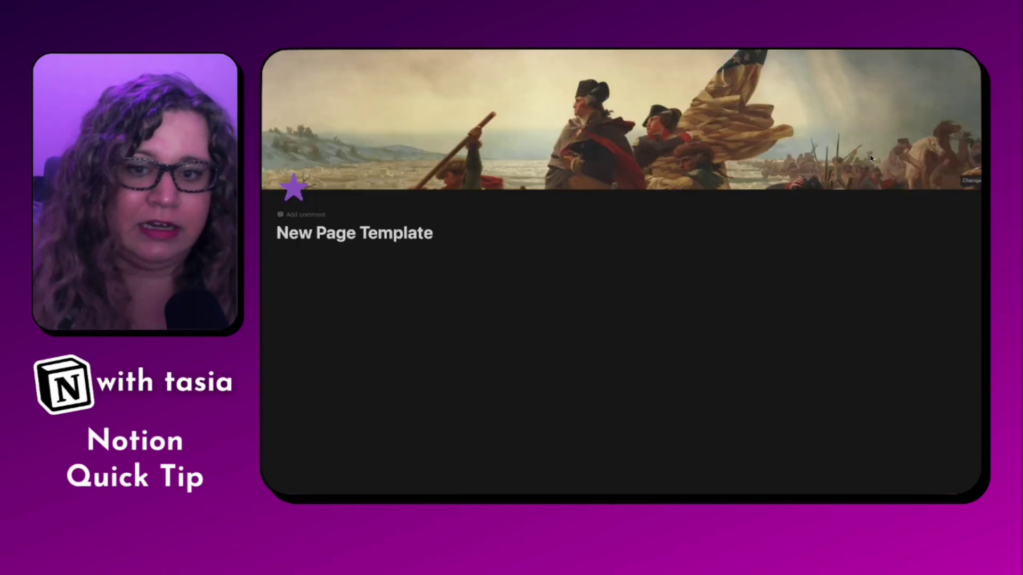
left_click(971, 180)
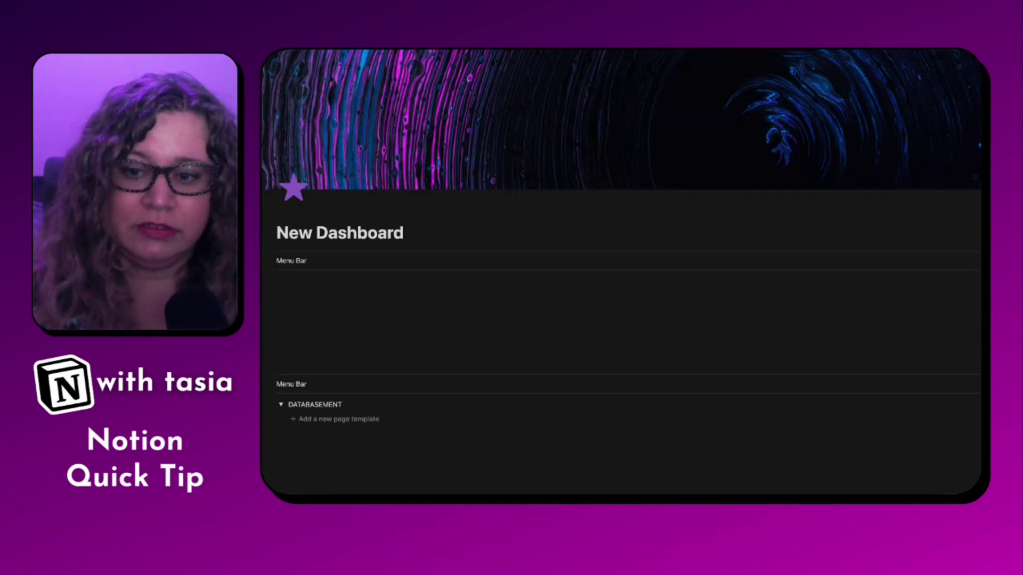
Select the top Menu Bar synced block on New Dashboard, then open the template button's setup
left_click(276, 296)
left_click(971, 251)
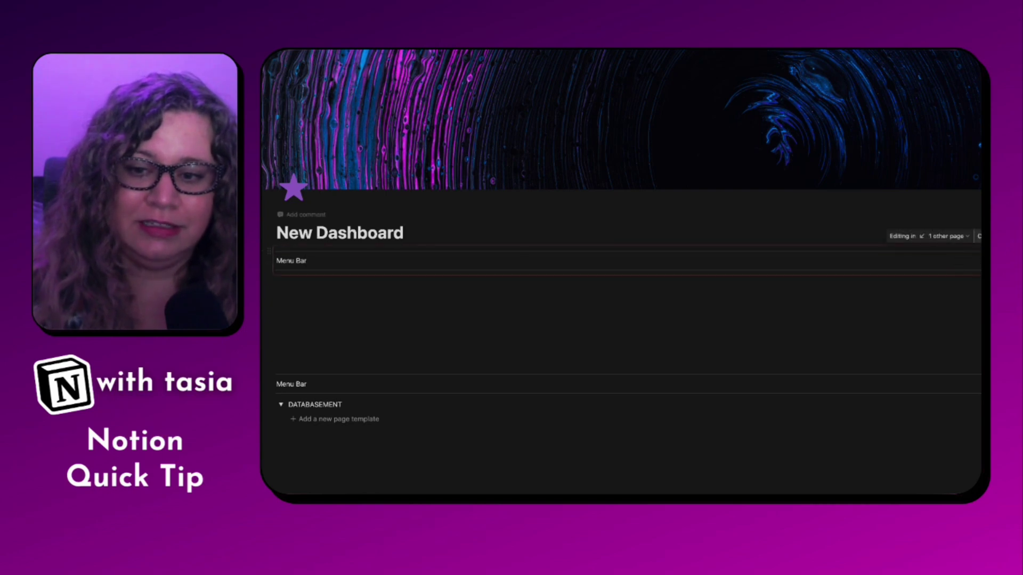
key("Escape")
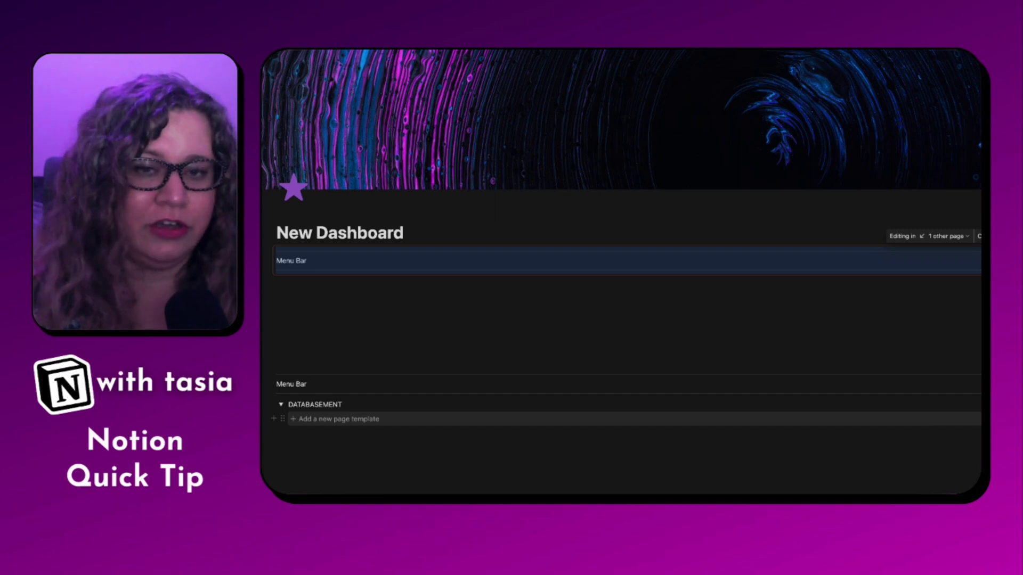
left_click(979, 419)
scroll(543, 474, "down", 2)
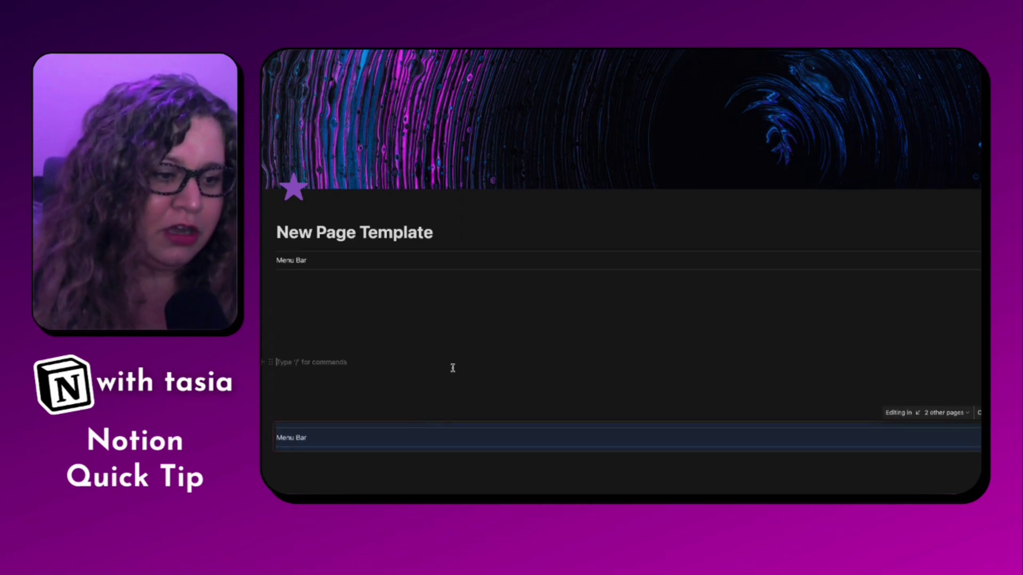
Add a DATABASEMENT toggle below the bottom Menu Bar with a 'Building Blocks' line inside
left_click(306, 471)
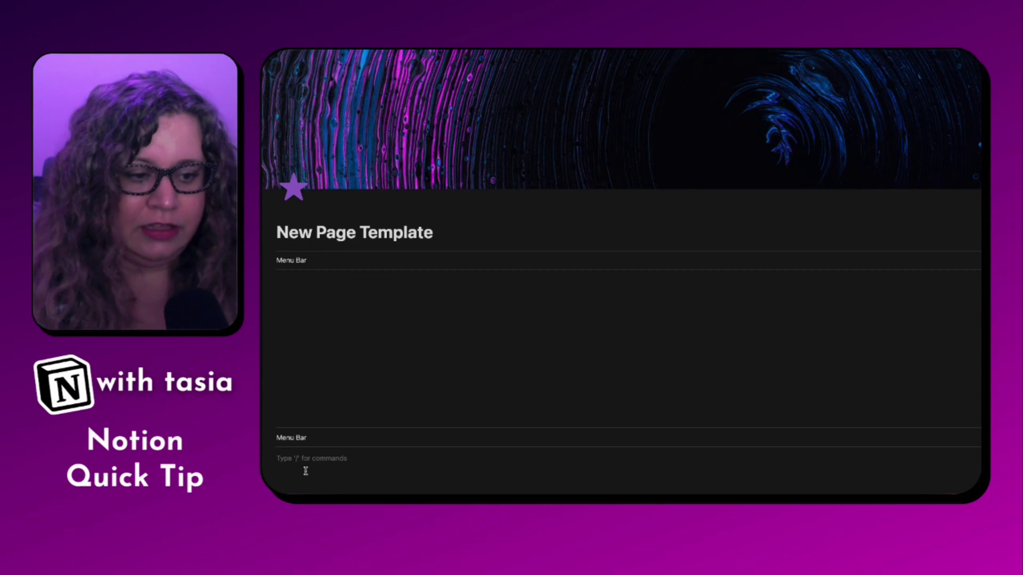
type("/")
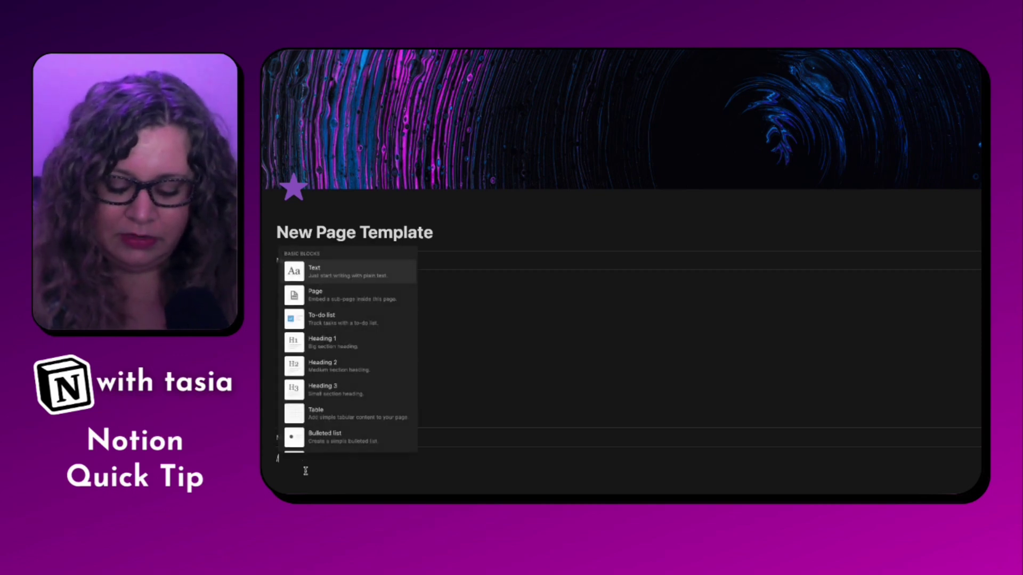
type("toggle")
key("Return")
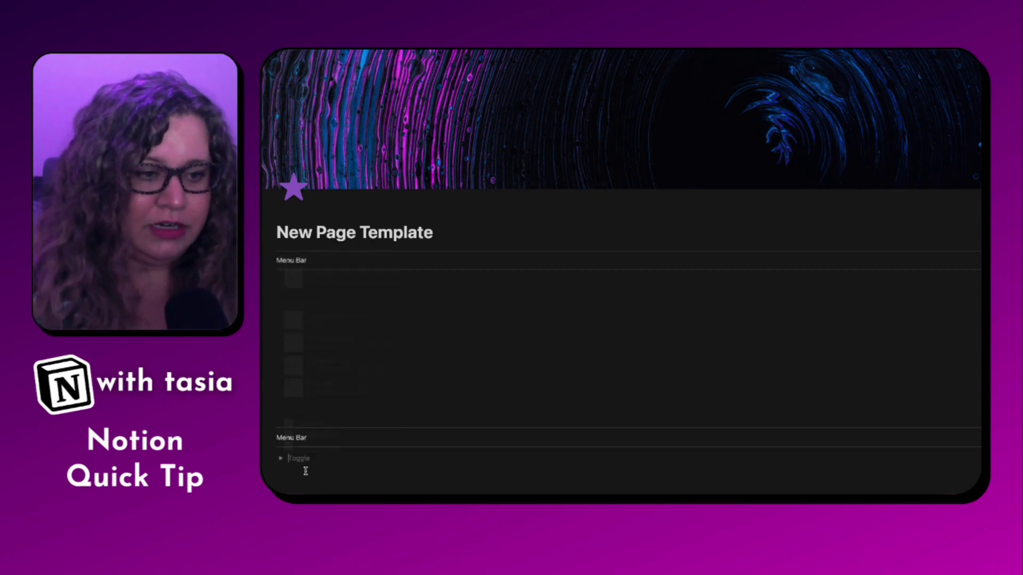
type("DATABASEMENT")
key("Return")
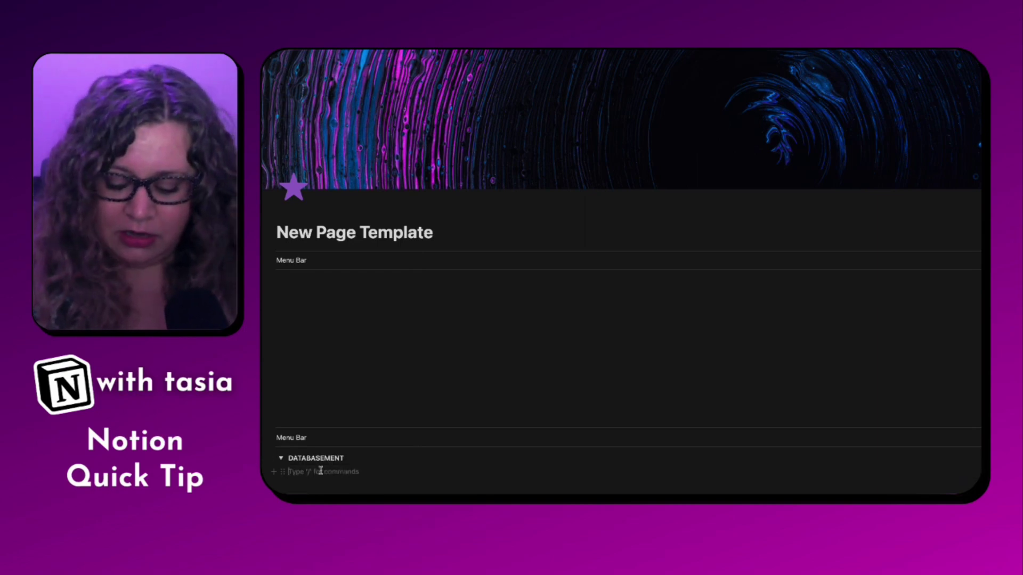
key("Return")
type("Bu")
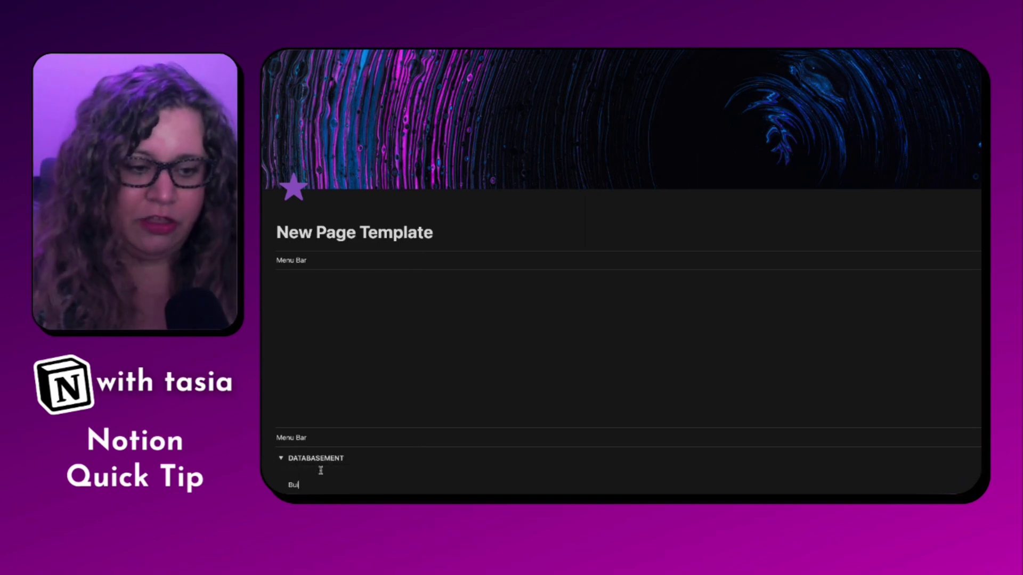
type("ilding Blocks")
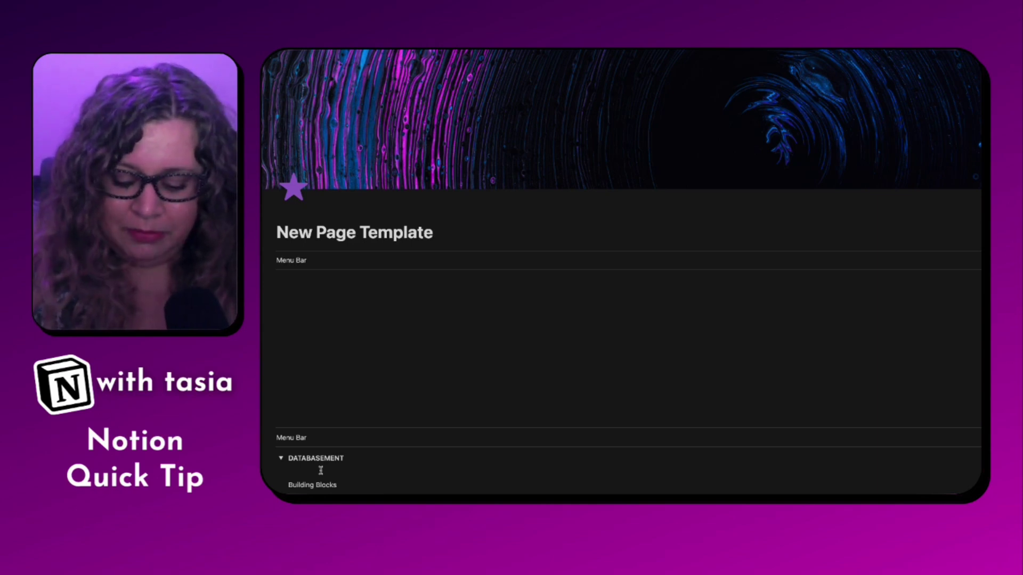
Insert a callout block under Building Blocks and give it a purple star icon
type("/callout")
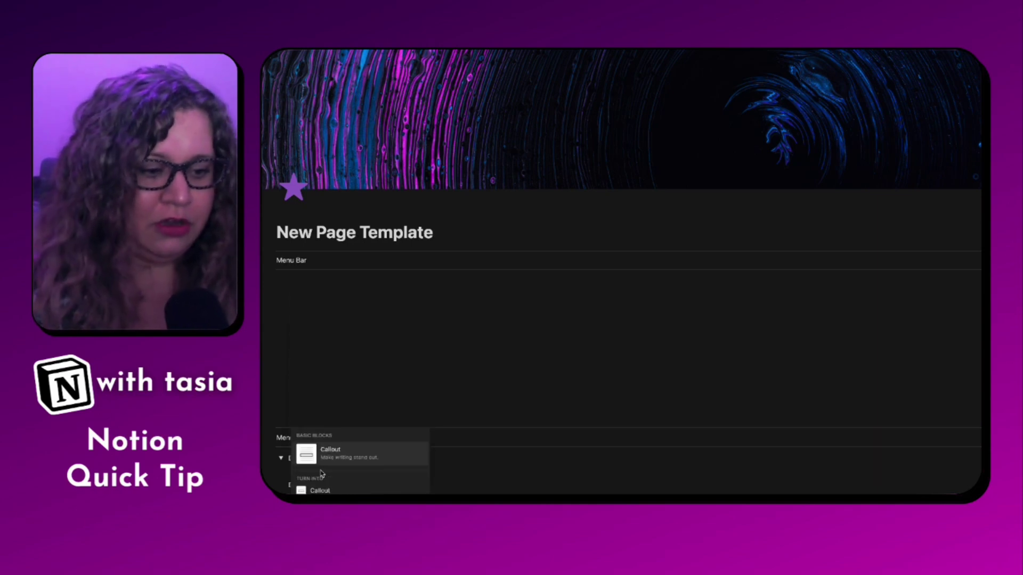
left_click(325, 454)
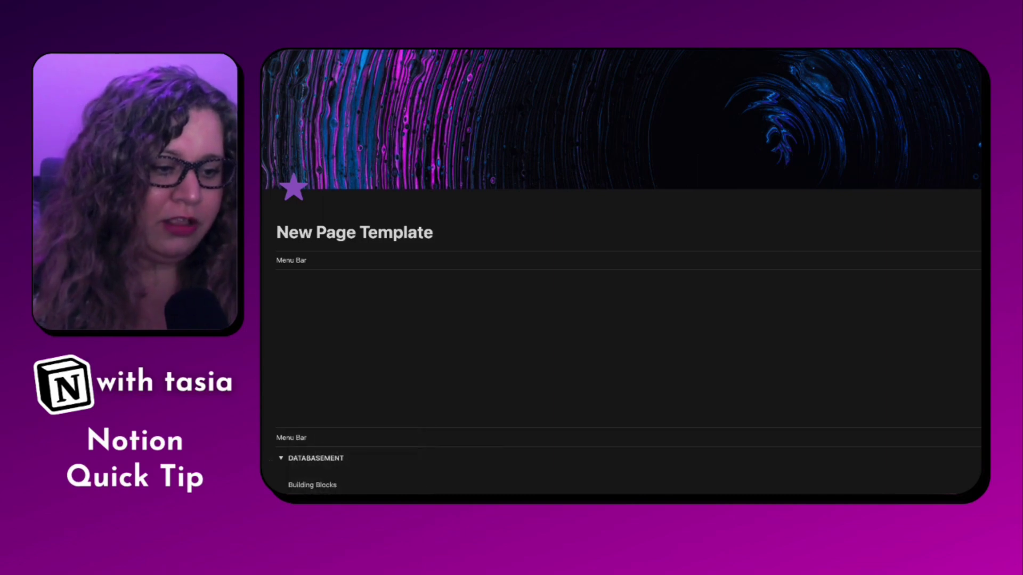
left_click(279, 387)
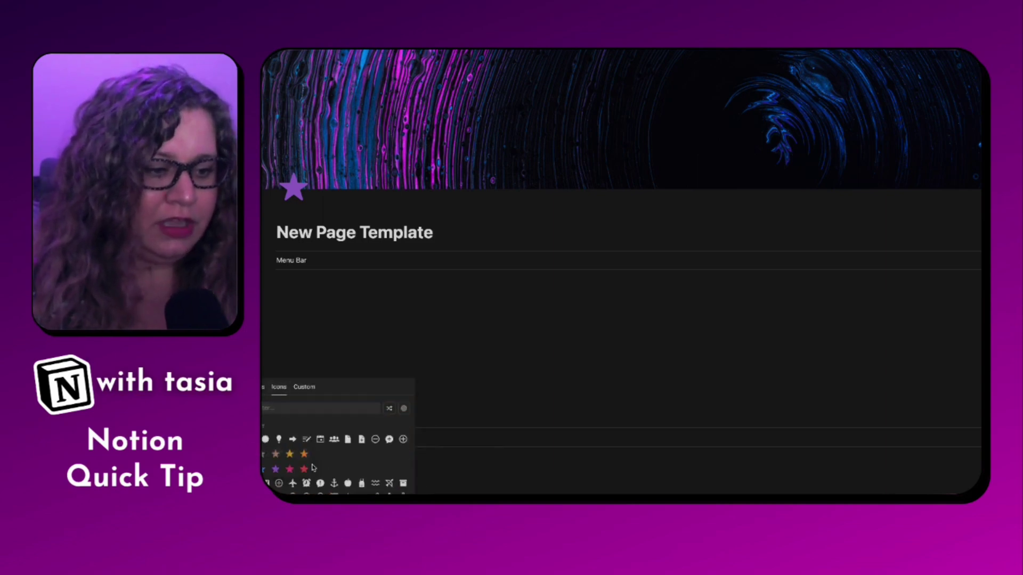
left_click(275, 471)
scroll(426, 386, "down", 3)
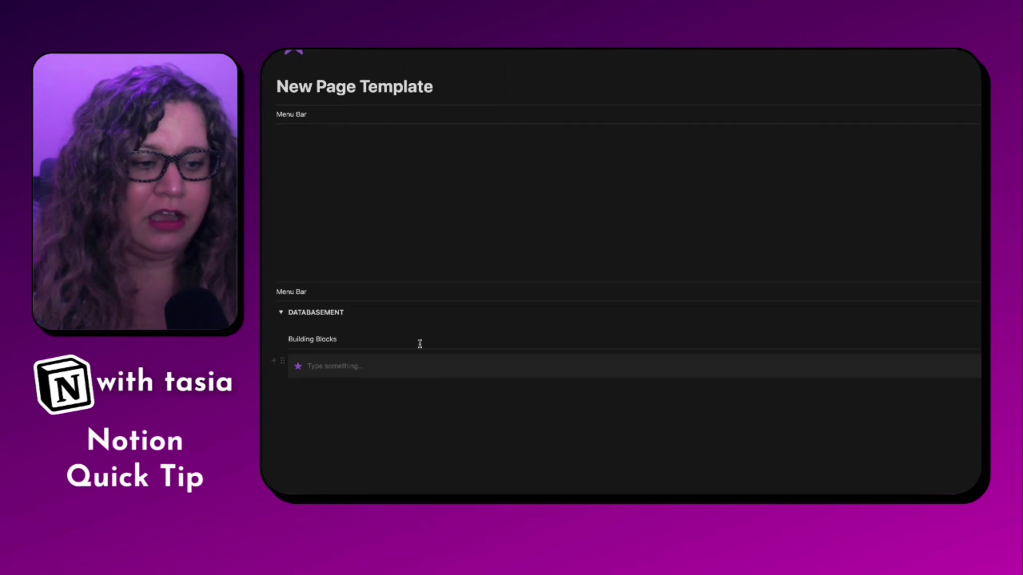
Duplicate the star callout repeatedly until the toggle holds eight of them
left_click(283, 361)
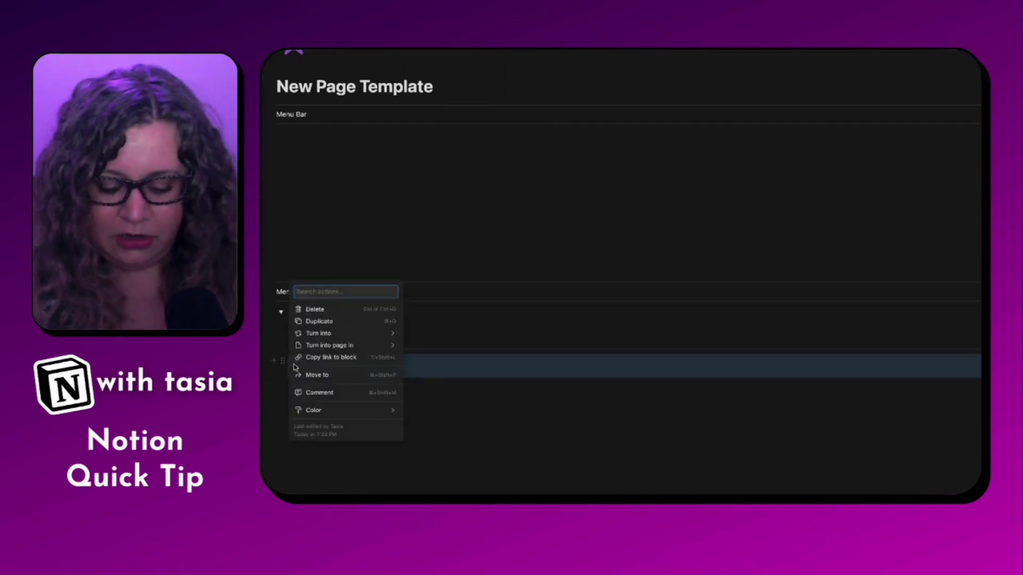
left_click(318, 321)
left_click(415, 413)
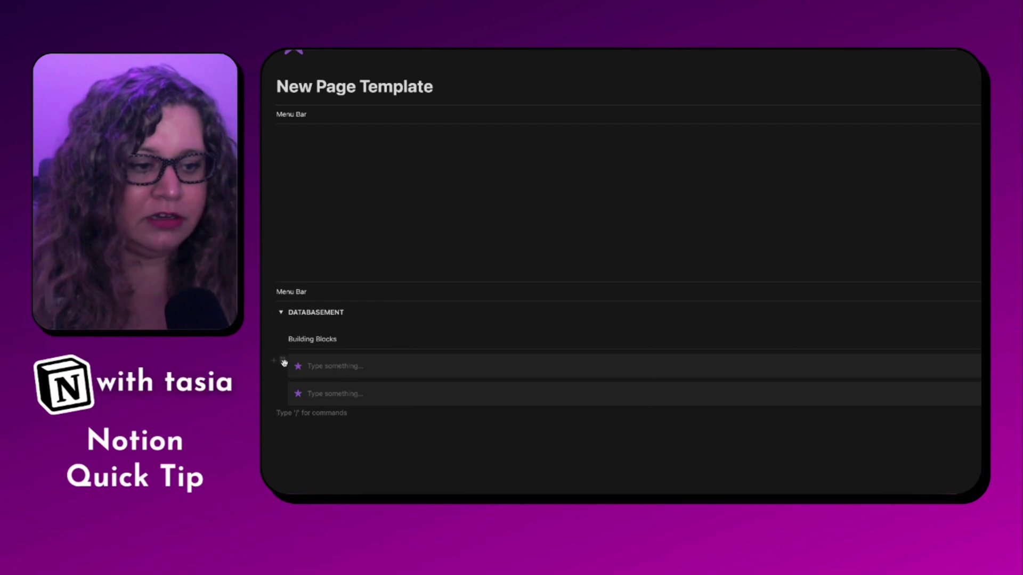
left_click(286, 390)
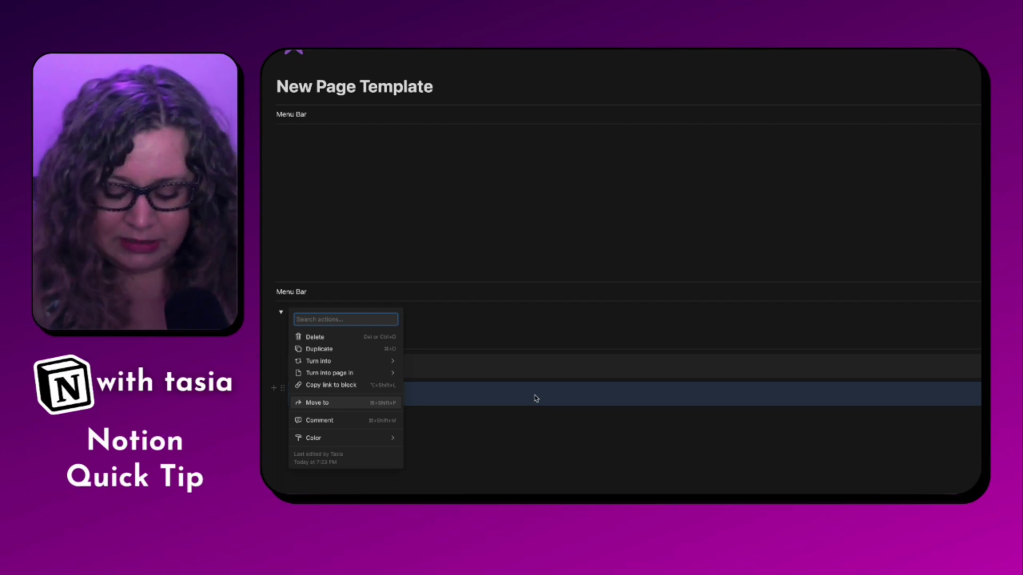
left_click(285, 390)
left_click(285, 390)
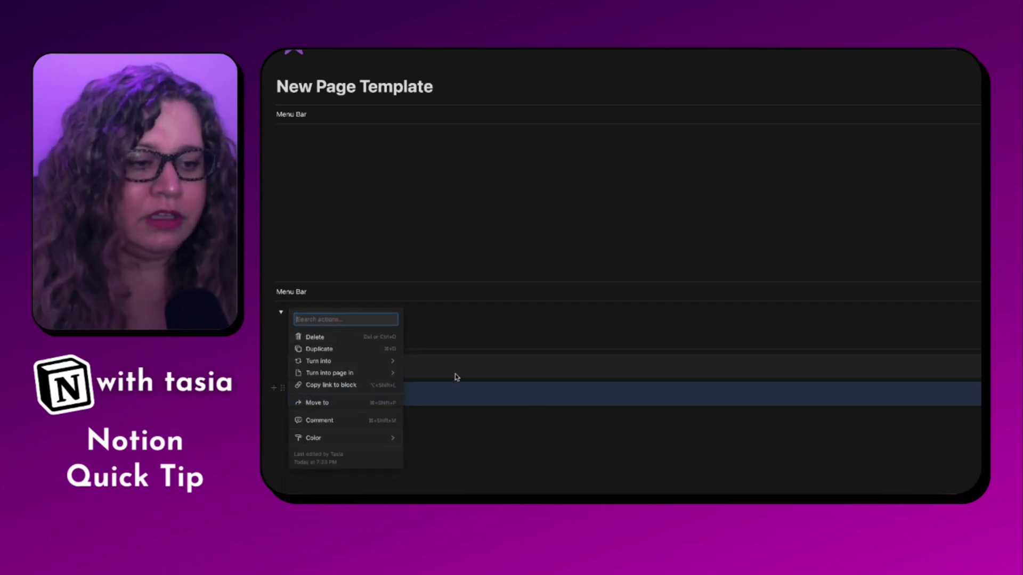
key("super+d")
key("super+d")
key("super+d")
key("super+d")
key("super+d")
key("super+d")
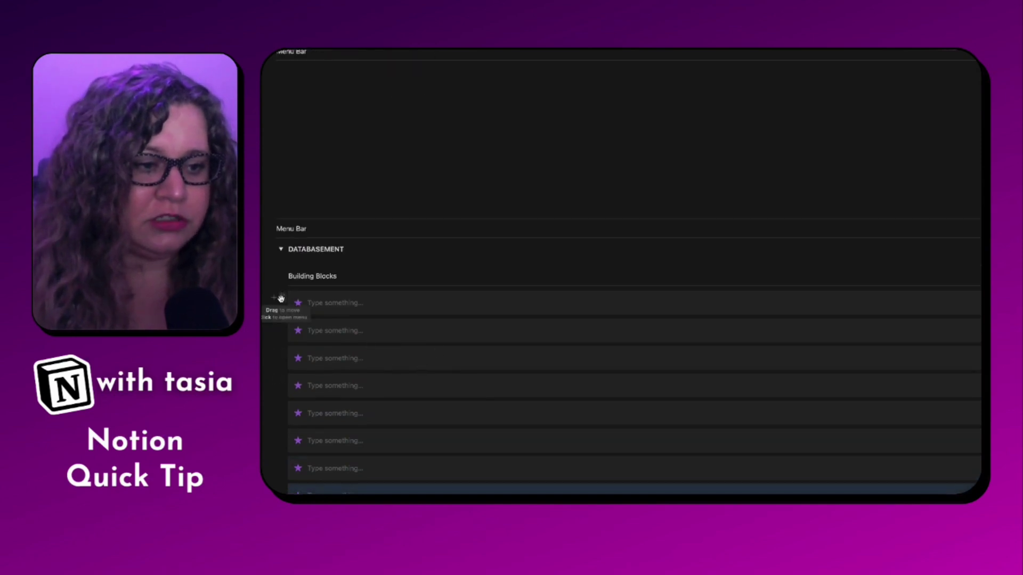
Drag star callouts into the top section as two columns, full-width blocks, and a three-column row
left_click_drag(280, 297, 307, 85)
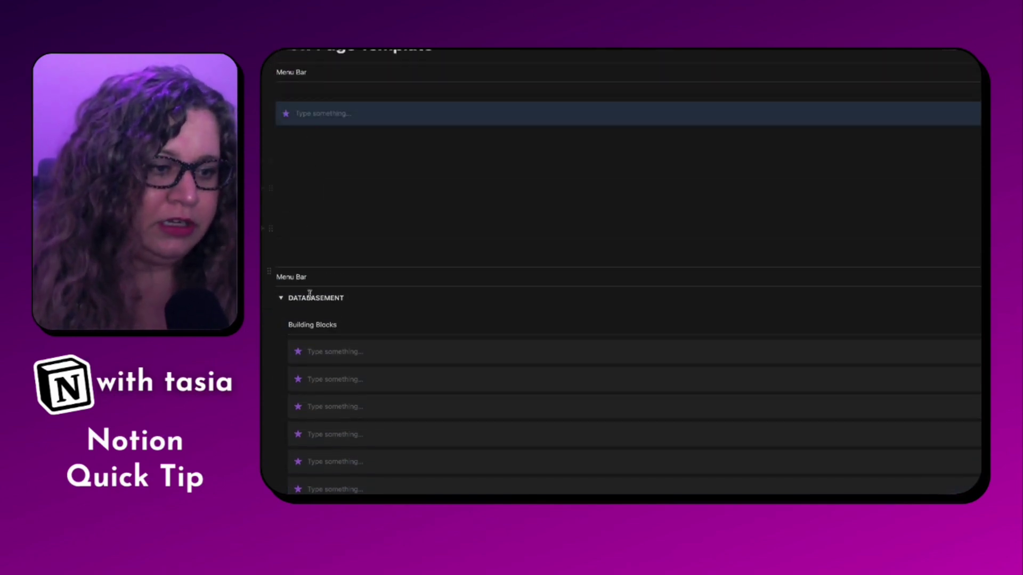
left_click_drag(285, 347, 267, 114)
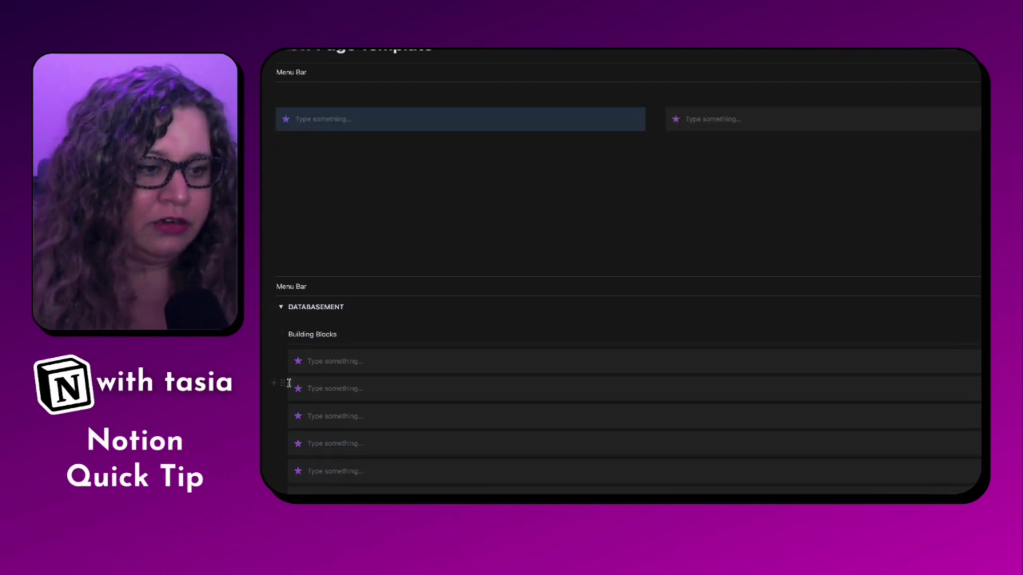
left_click_drag(283, 384, 292, 160)
left_click_drag(284, 415, 292, 234)
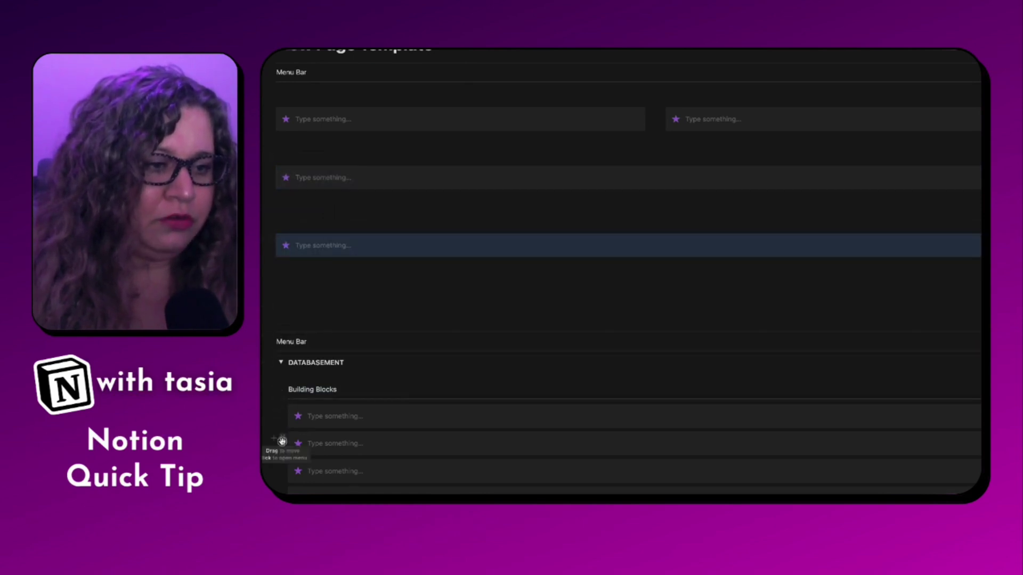
left_click_drag(282, 443, 270, 245)
left_click(344, 120)
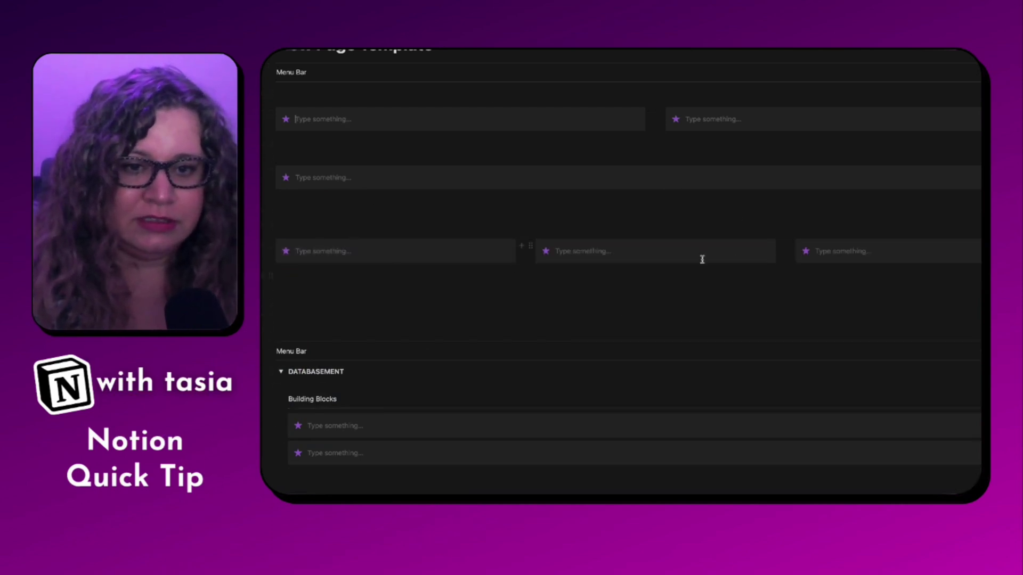
scroll(698, 258, "up", 3)
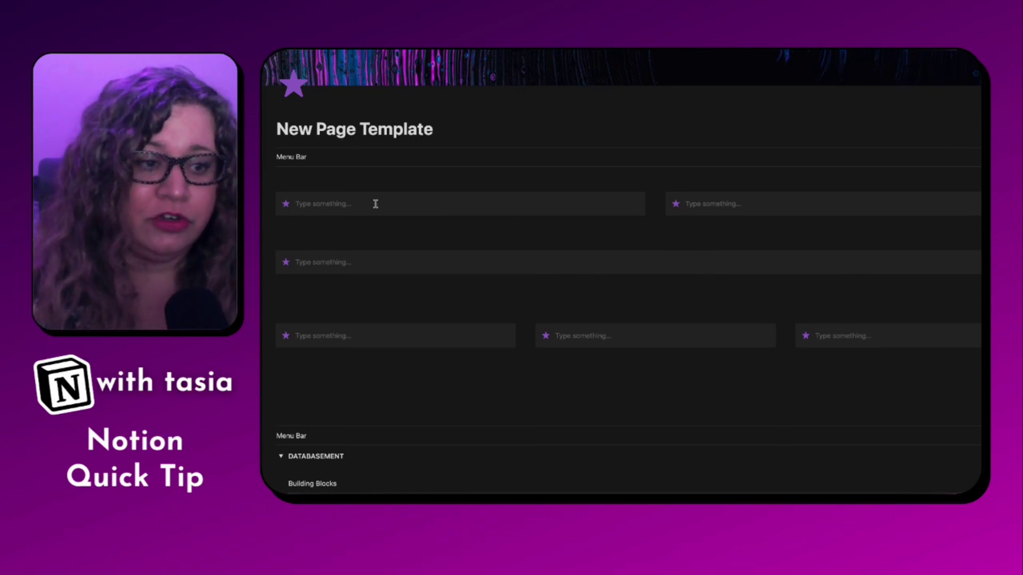
Undo the extra empty line below the callout blocks
left_click(344, 294)
key("ctrl+z")
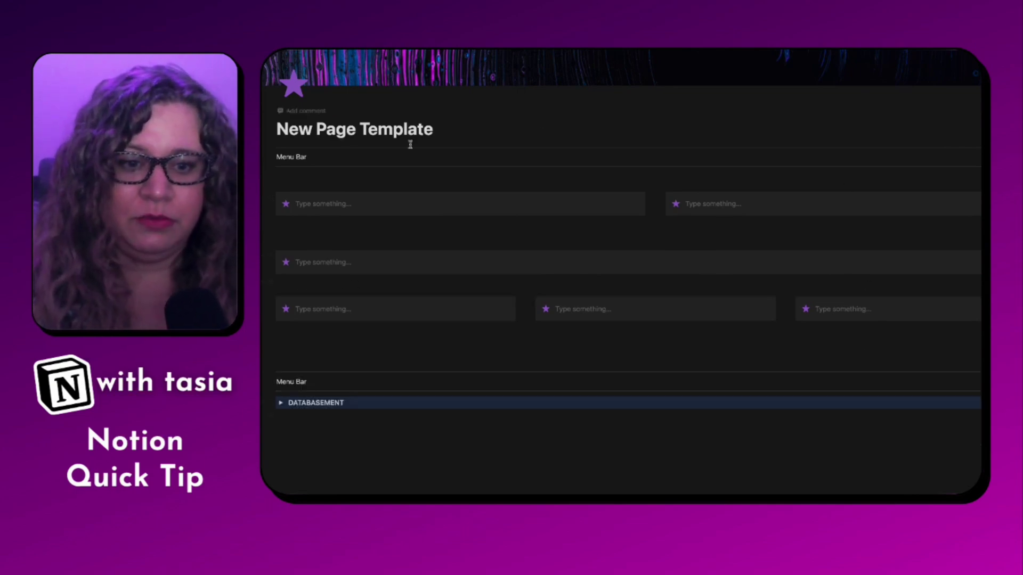
scroll(502, 344, "up", 3)
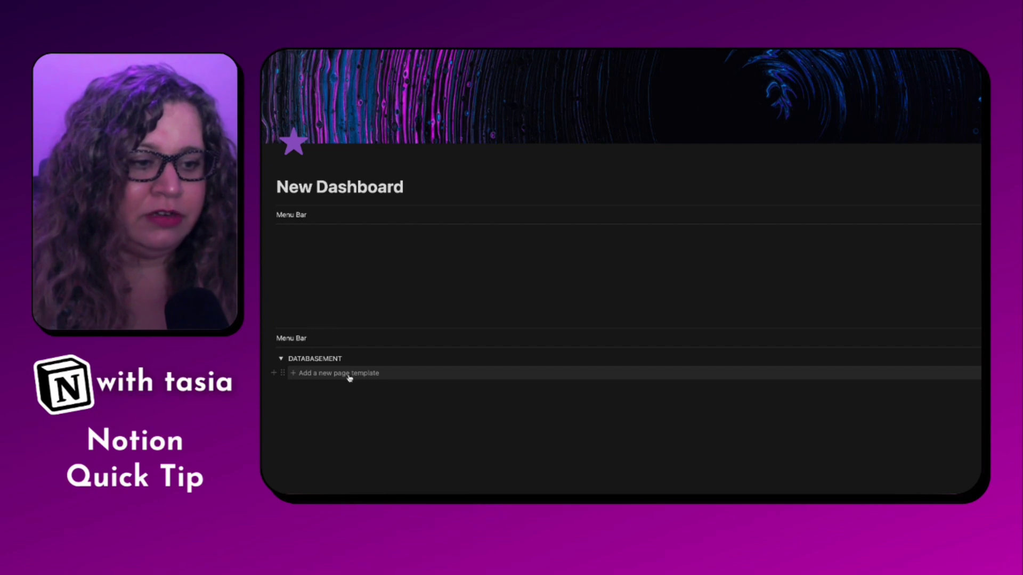
Create a new page from the Dashboard's template and title it 'Page 1'
left_click(349, 375)
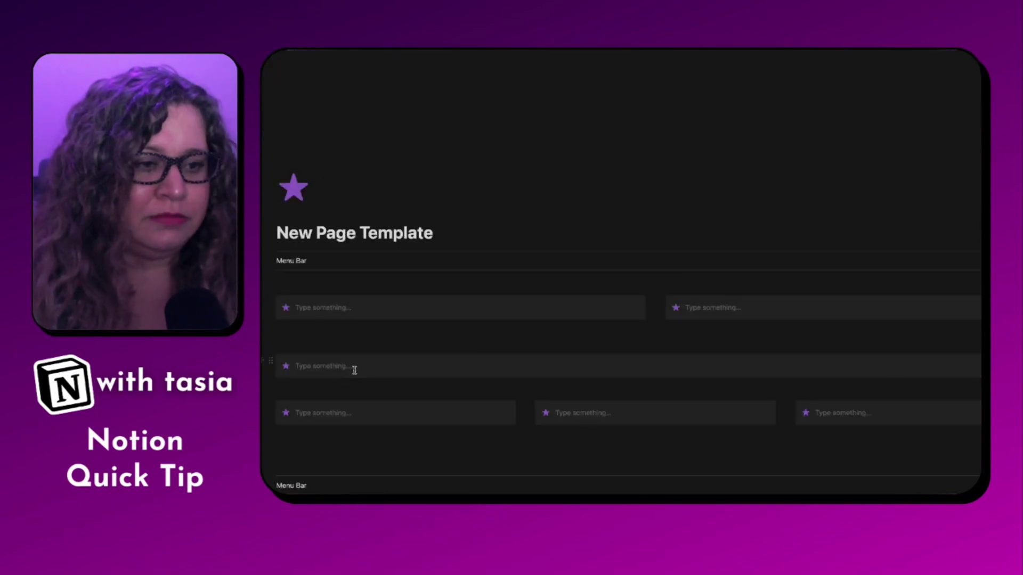
triple_click(371, 235)
type("Page")
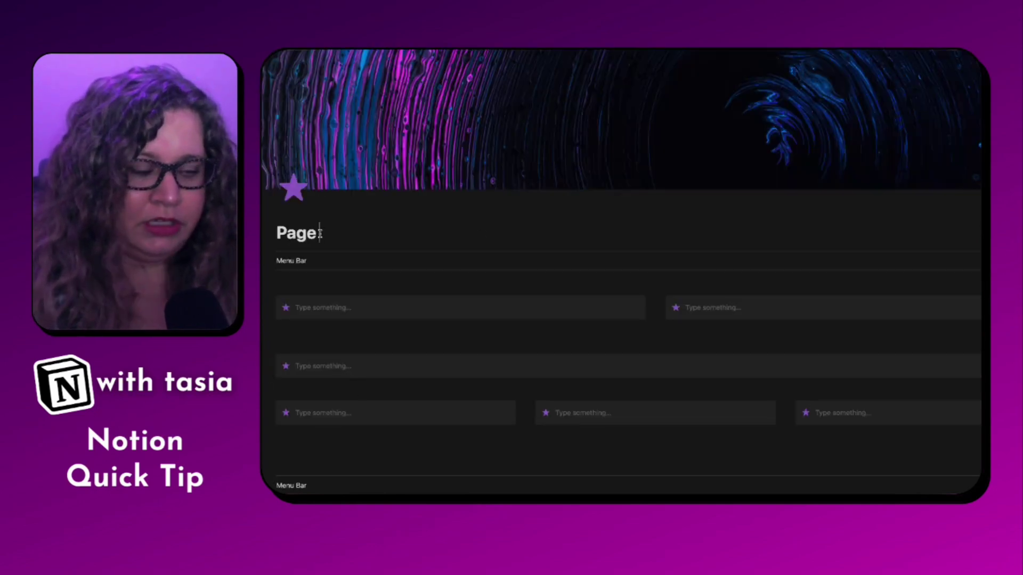
type(" 1")
left_click(331, 260)
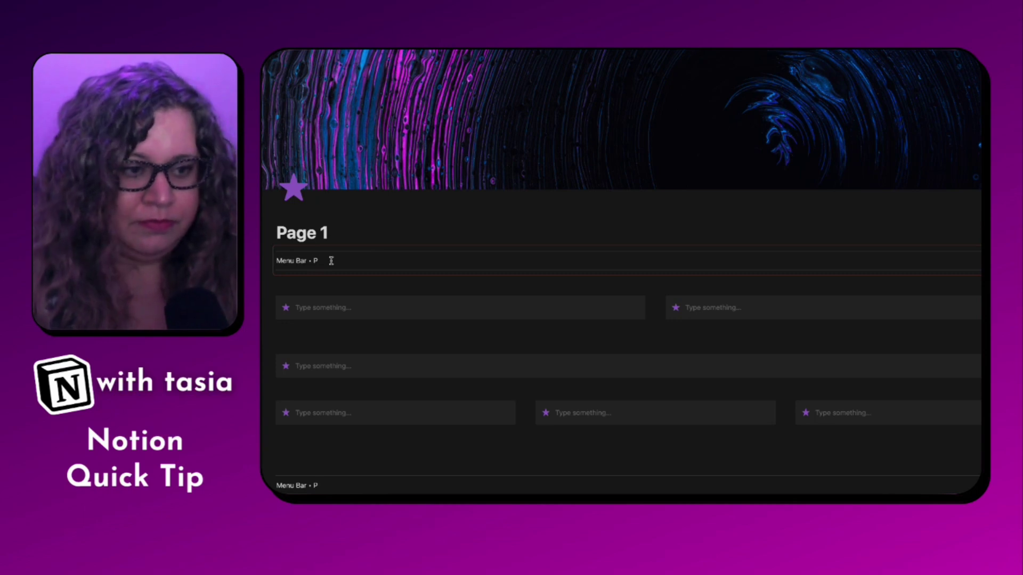
Change the menu bar to 'Home • Page 1', with Page 1 hyperlinked to its page
type("· Page 1")
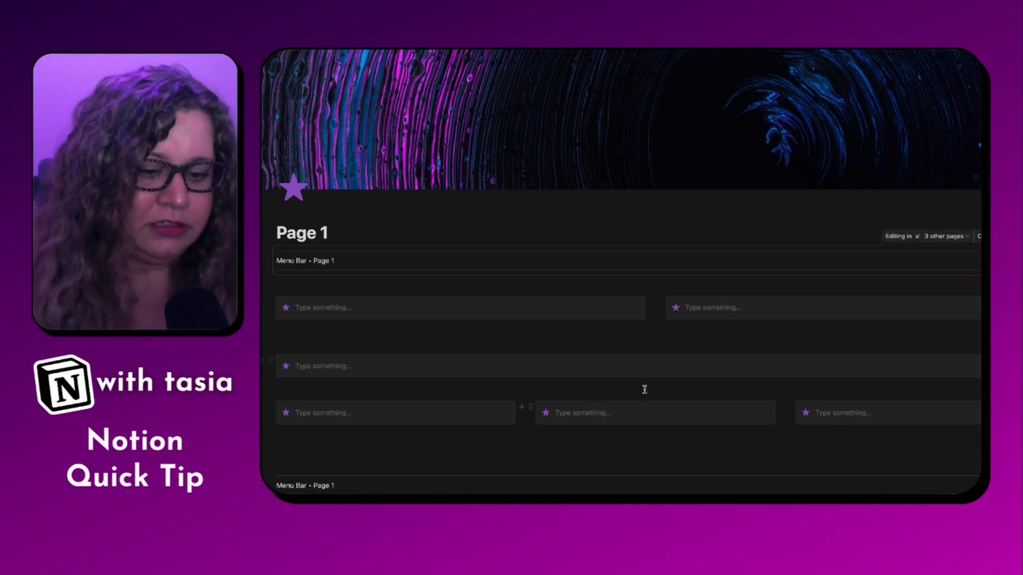
double_click(314, 260)
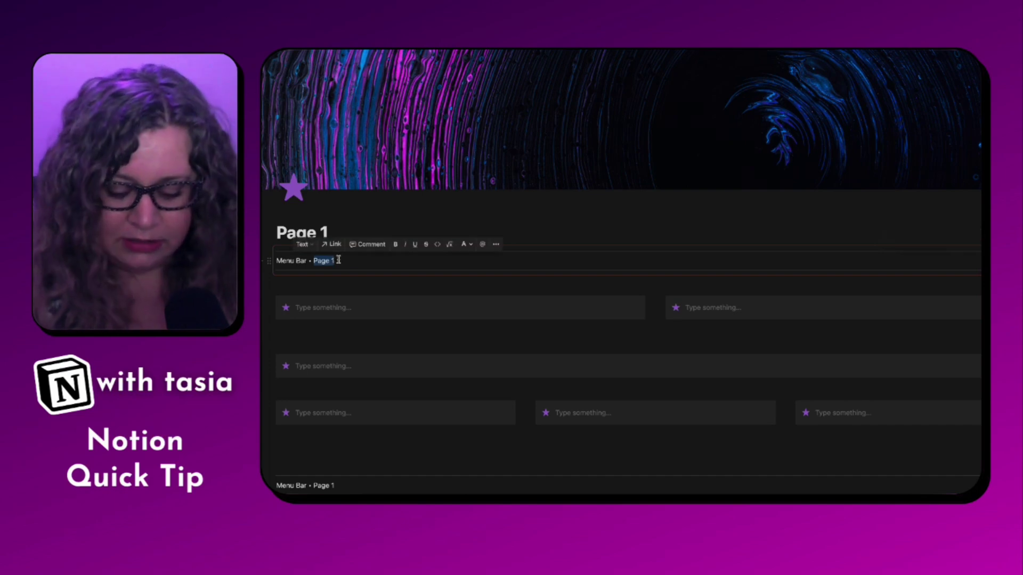
left_click(338, 260)
mouse_move(325, 263)
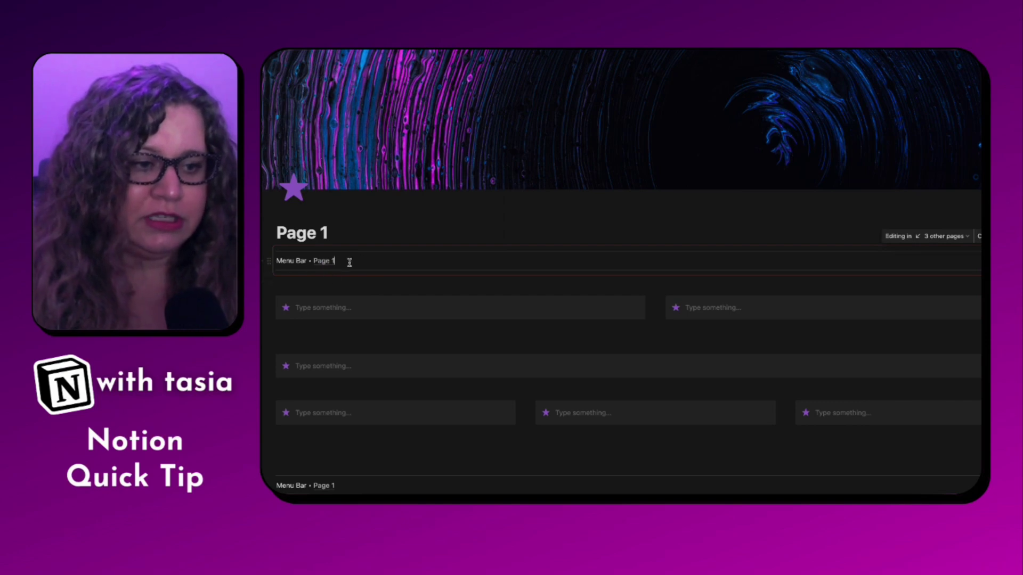
left_click_drag(307, 261, 276, 261)
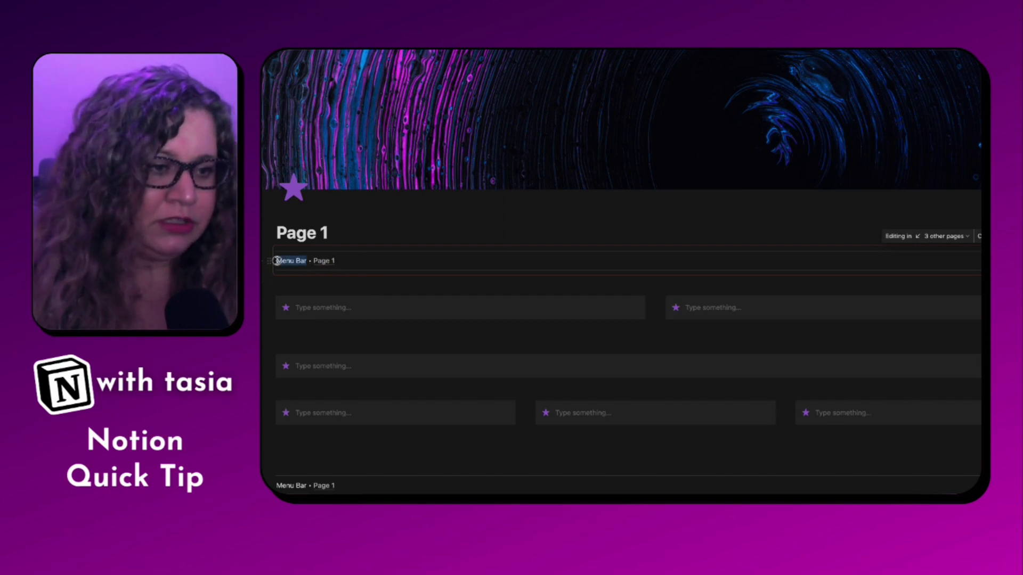
type("Home")
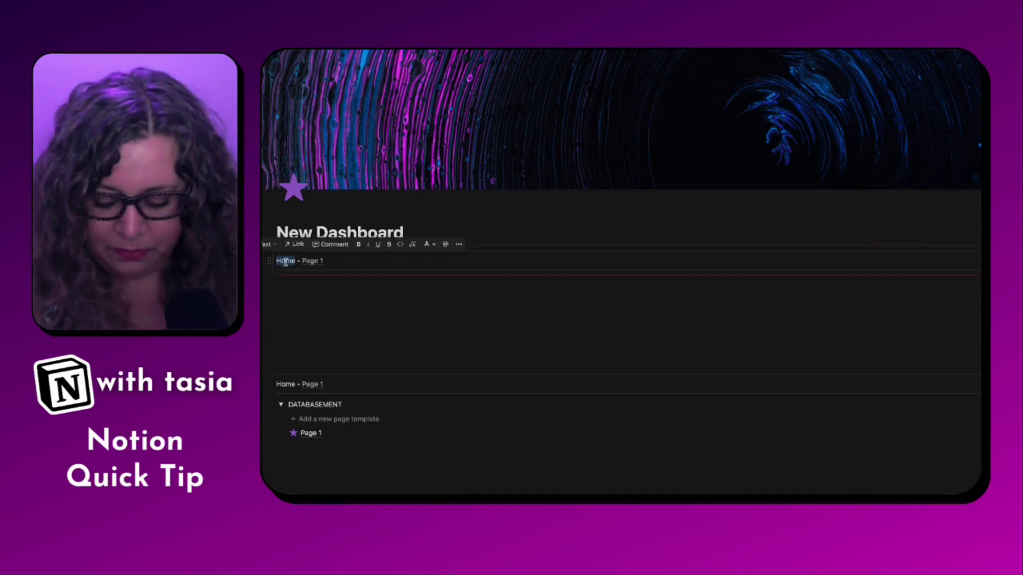
Move Page 1 into the dashboard's top section, then create Page 2 and append '• Page 2' to the menu
key("Right")
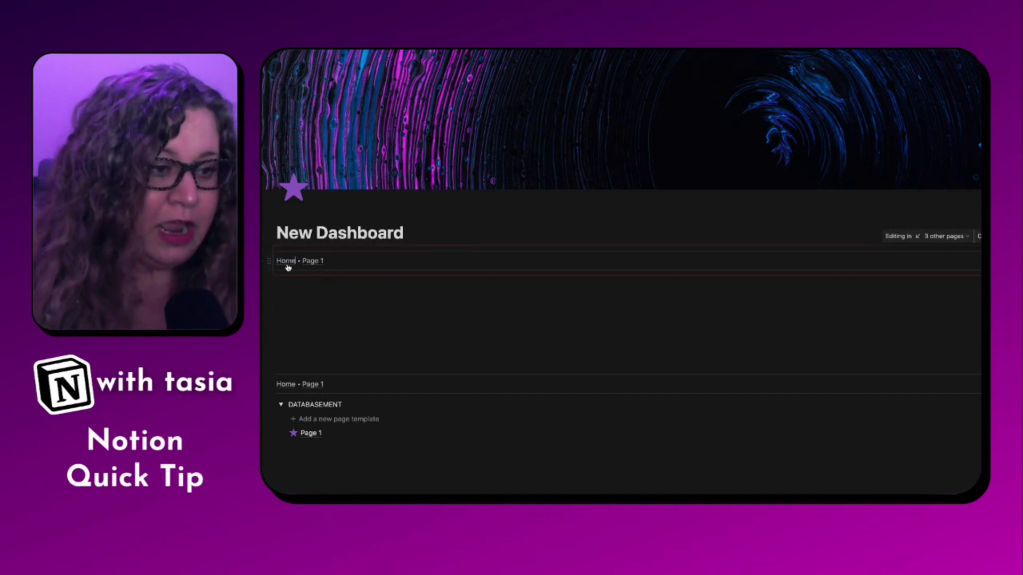
left_click_drag(282, 433, 305, 292)
left_click(317, 434)
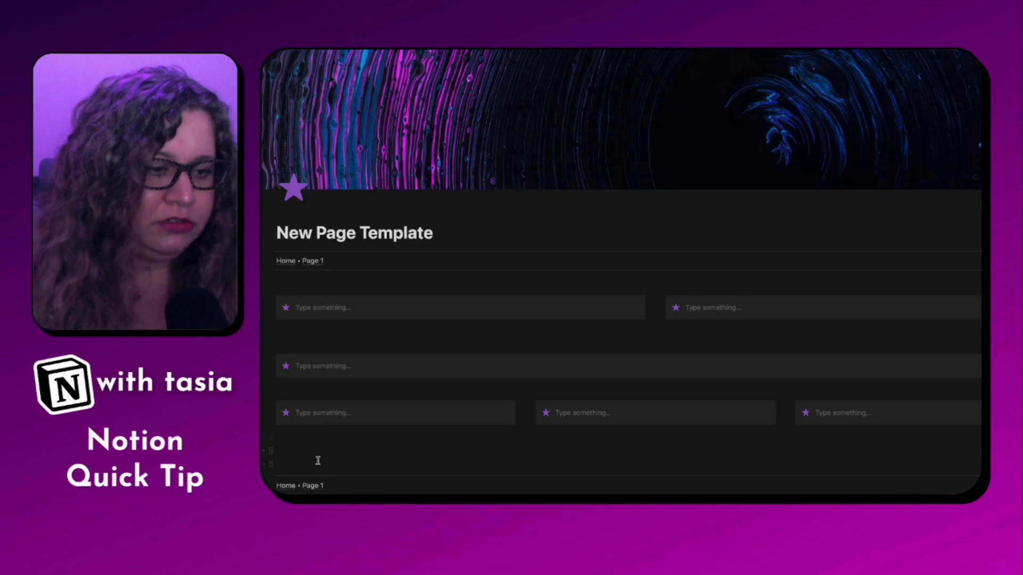
left_click(354, 262)
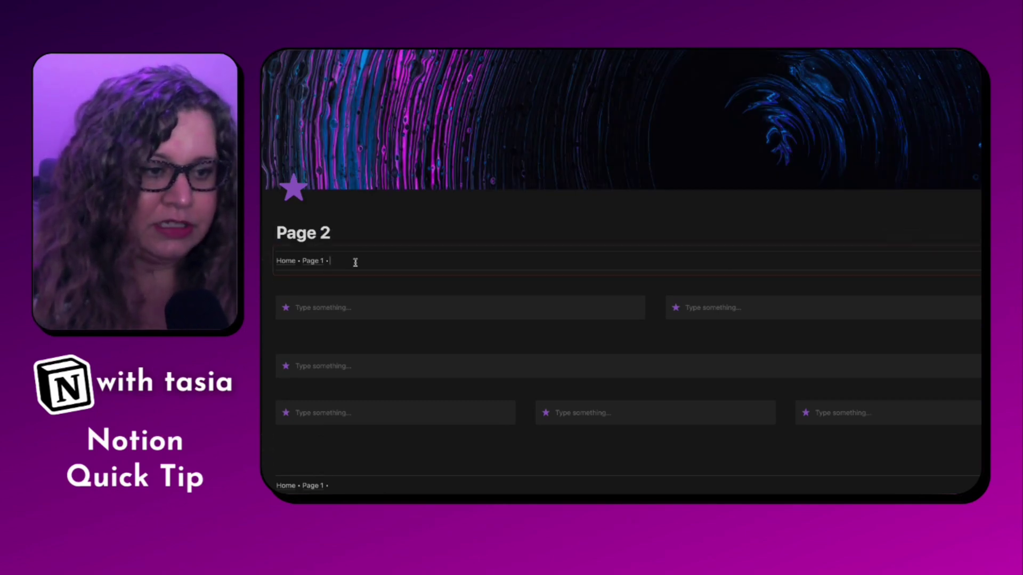
type("• P")
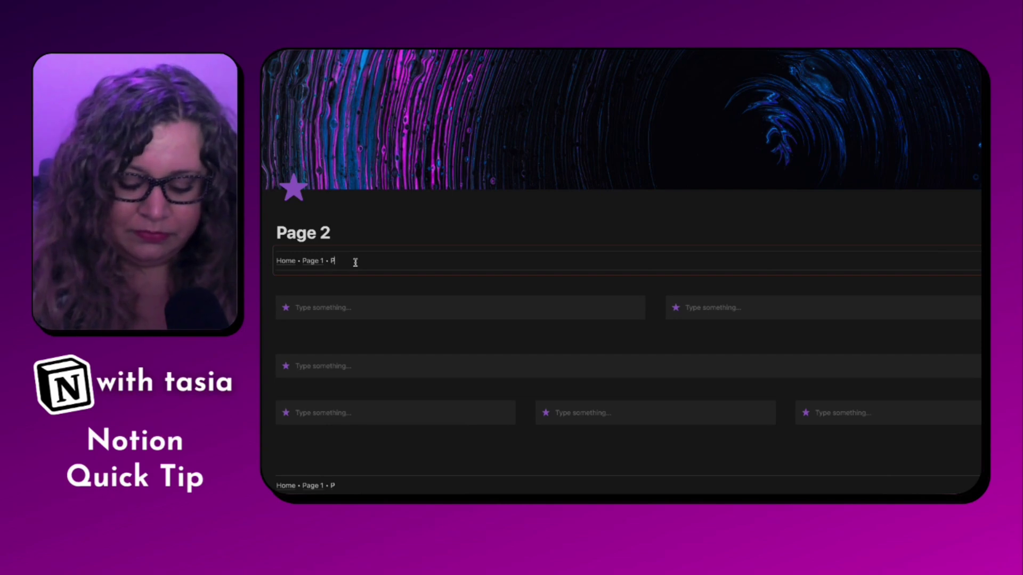
type("age 2")
scroll(438, 371, "down", 1)
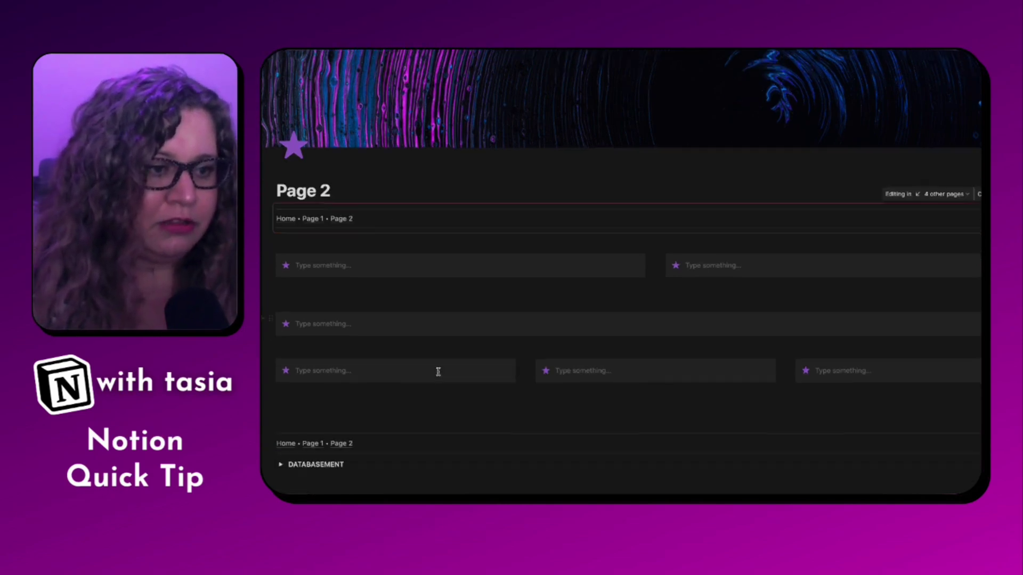
scroll(438, 371, "down", 2)
Expand and collapse DATABASEMENT, then follow the Home link back to New Dashboard
left_click(281, 379)
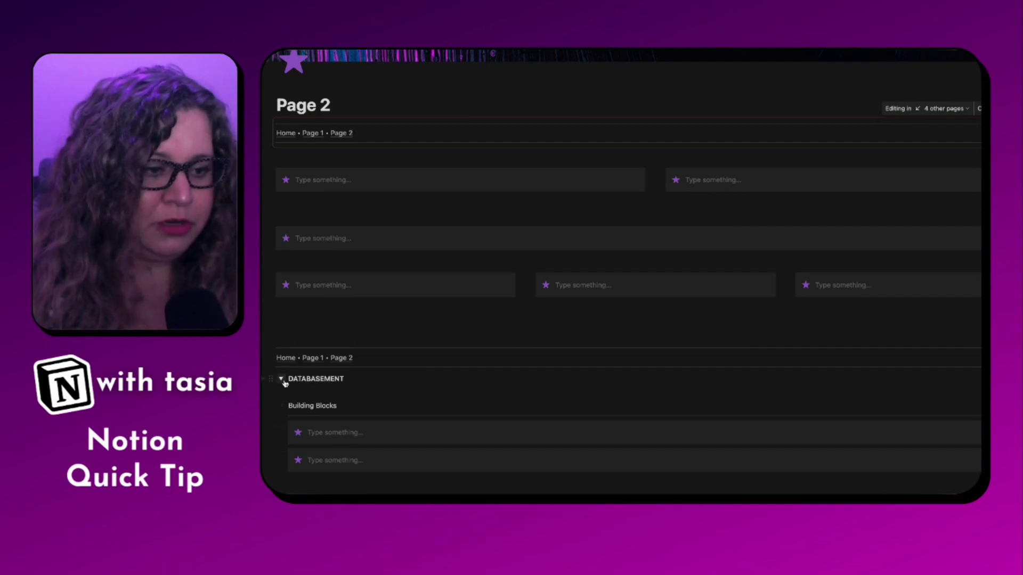
left_click(283, 381)
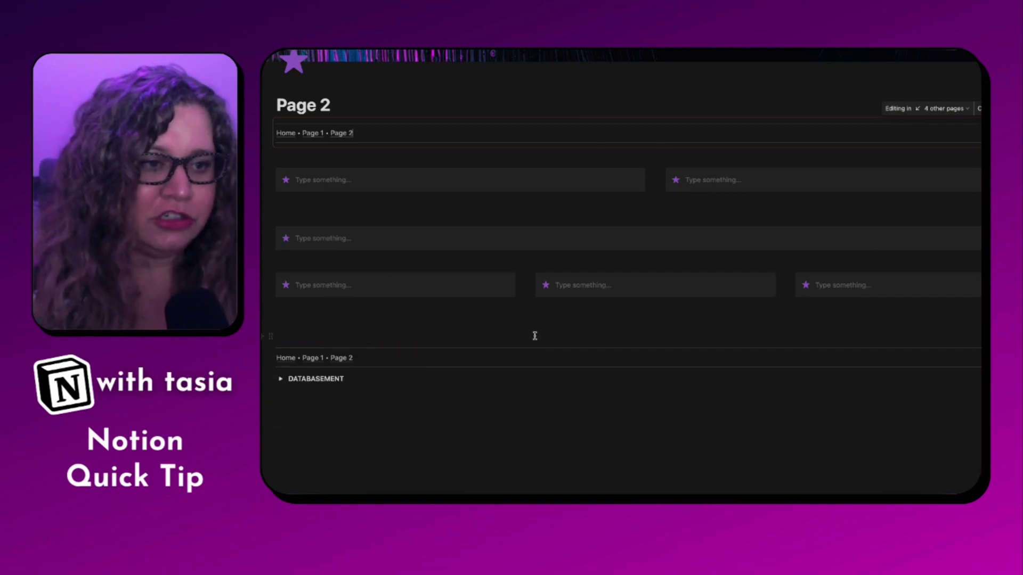
scroll(534, 336, "up", 5)
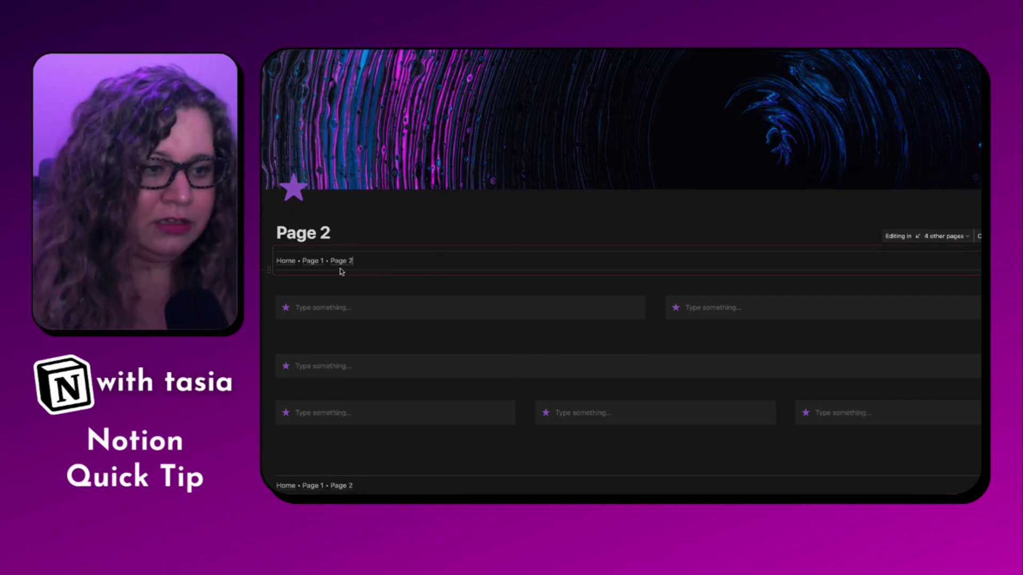
scroll(335, 276, "down", 2)
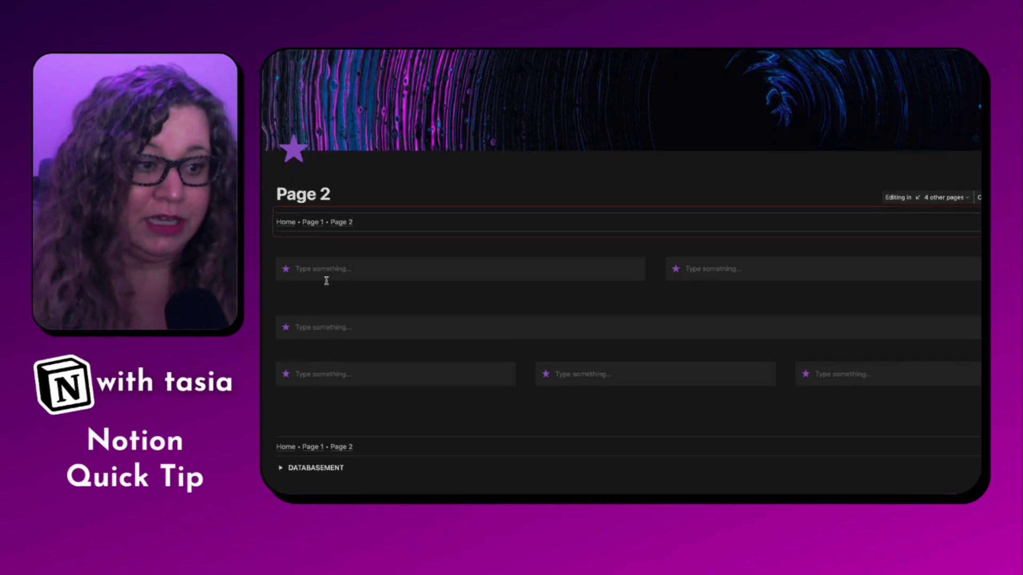
left_click(286, 223)
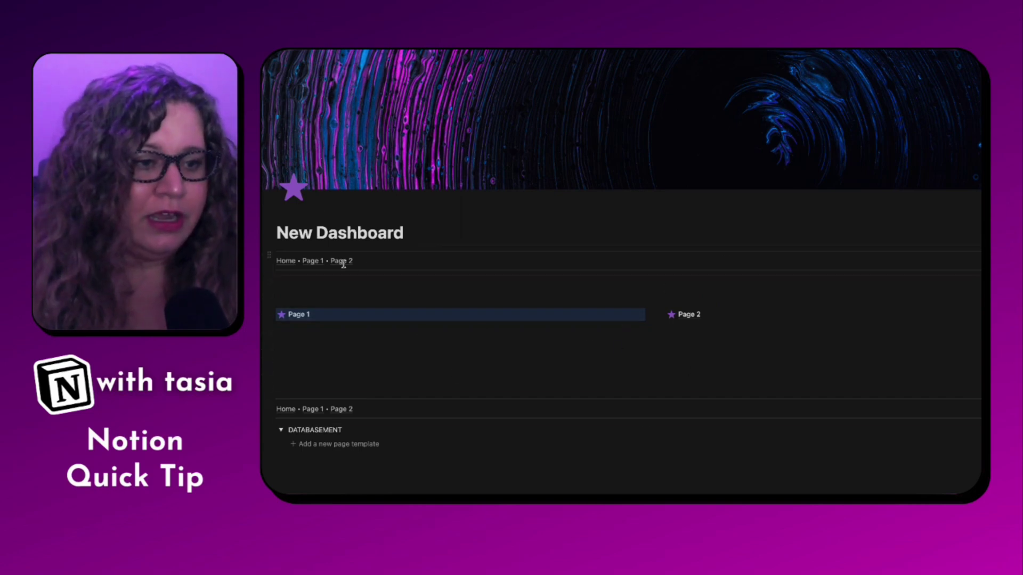
Collapse the DATABASEMENT toggle on New Dashboard
left_click(643, 485)
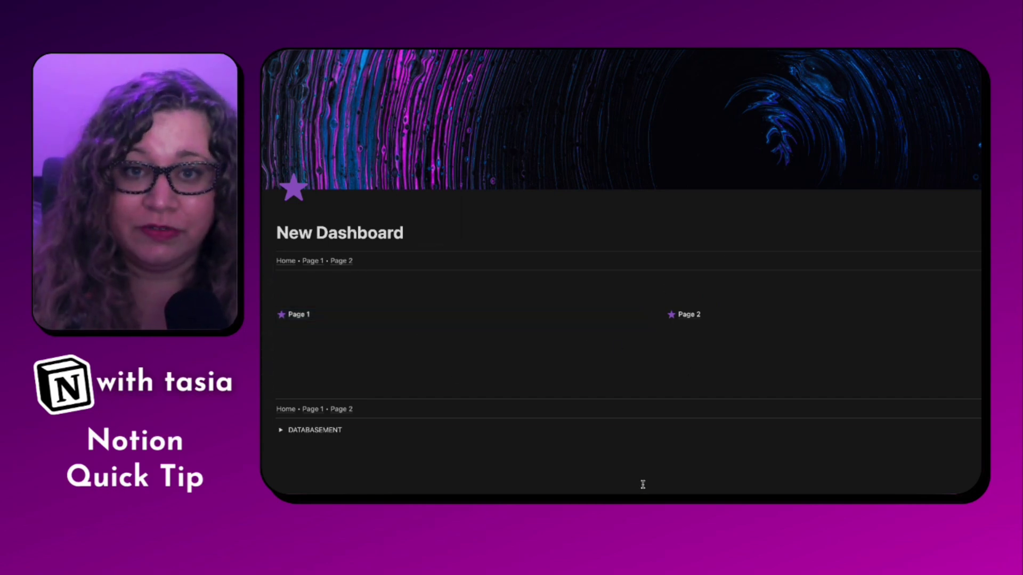